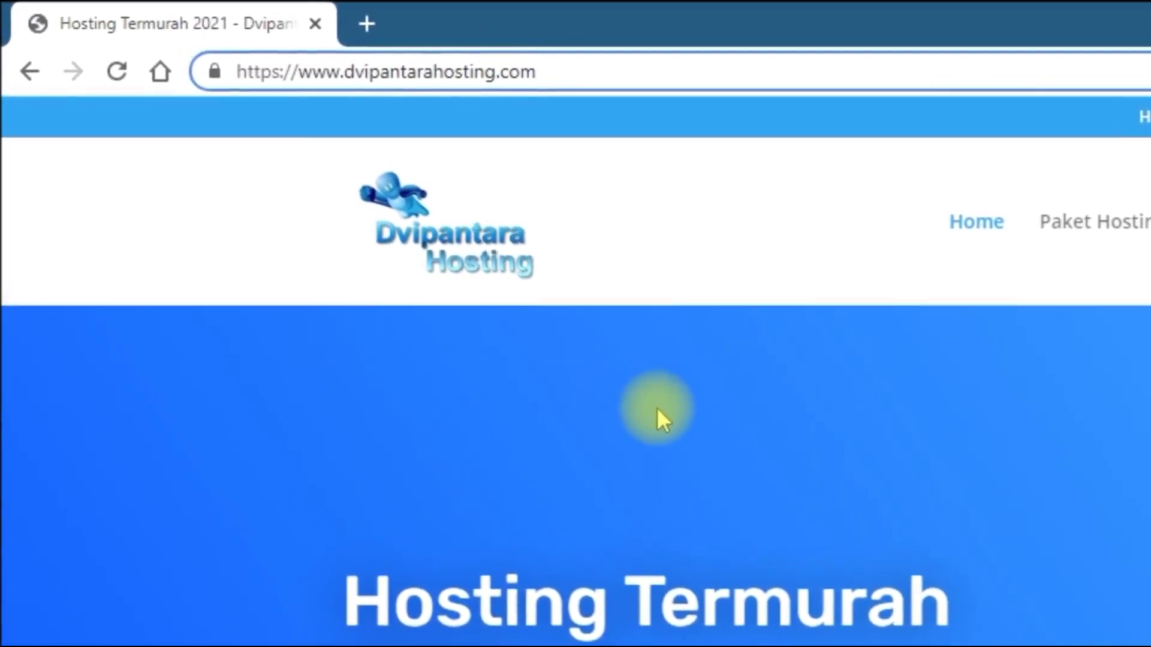
- Load dvipantarahosting.com and show the home page with its Hosting Termurah 2021 banner
left_click(690, 427)
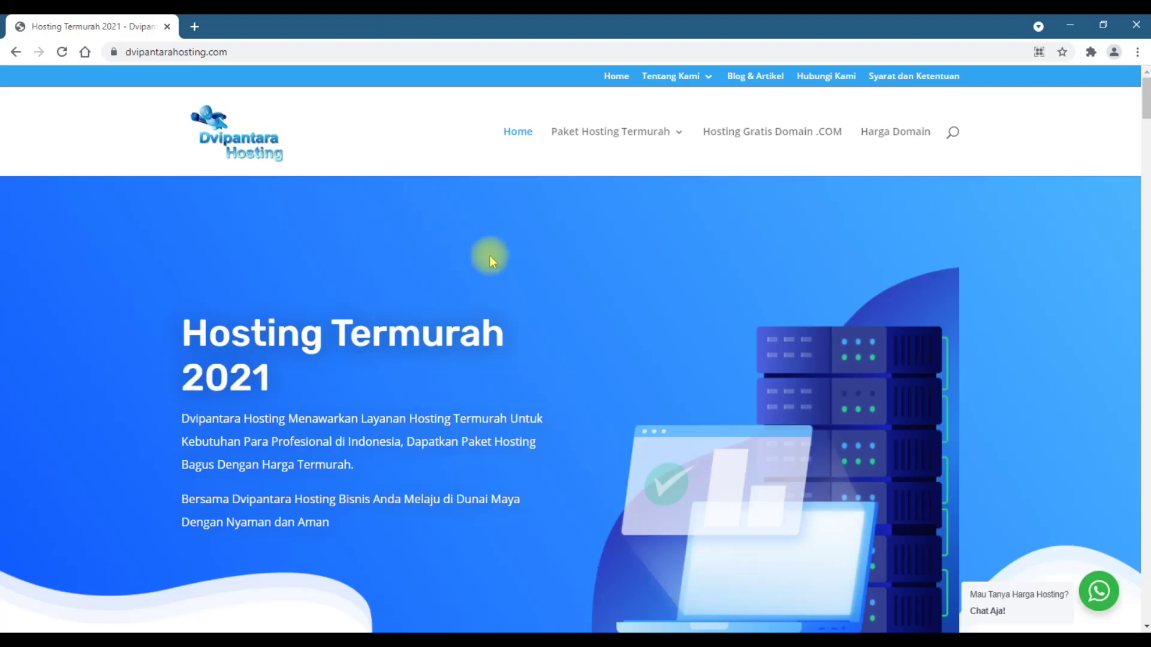
- Browse the Paket Hosting Termurah menu's DirectAdmin, Plesk and cPanel submenus to reveal the Eko, Pro and Big plans
mouse_move(617, 153)
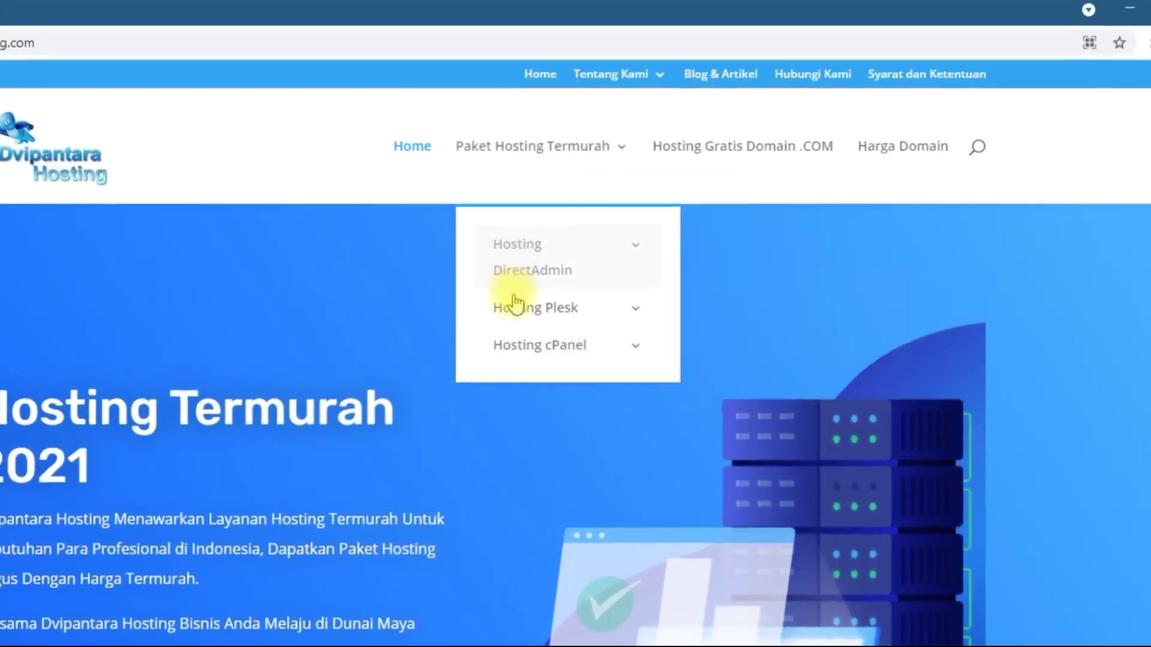
mouse_move(599, 267)
mouse_move(535, 264)
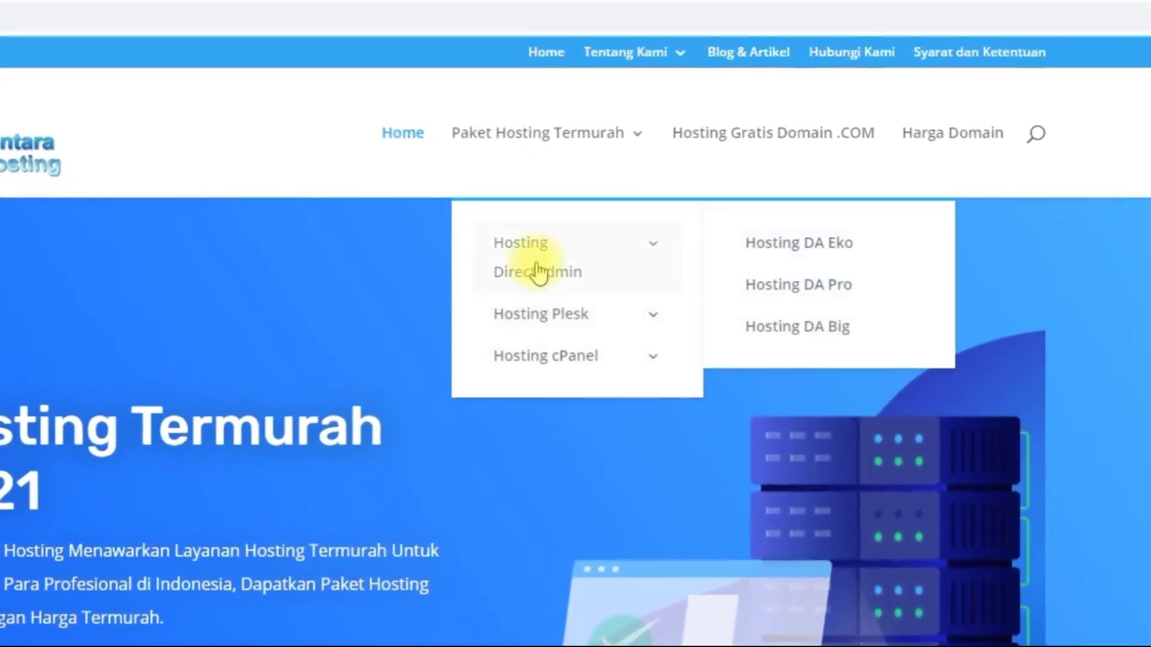
mouse_move(540, 322)
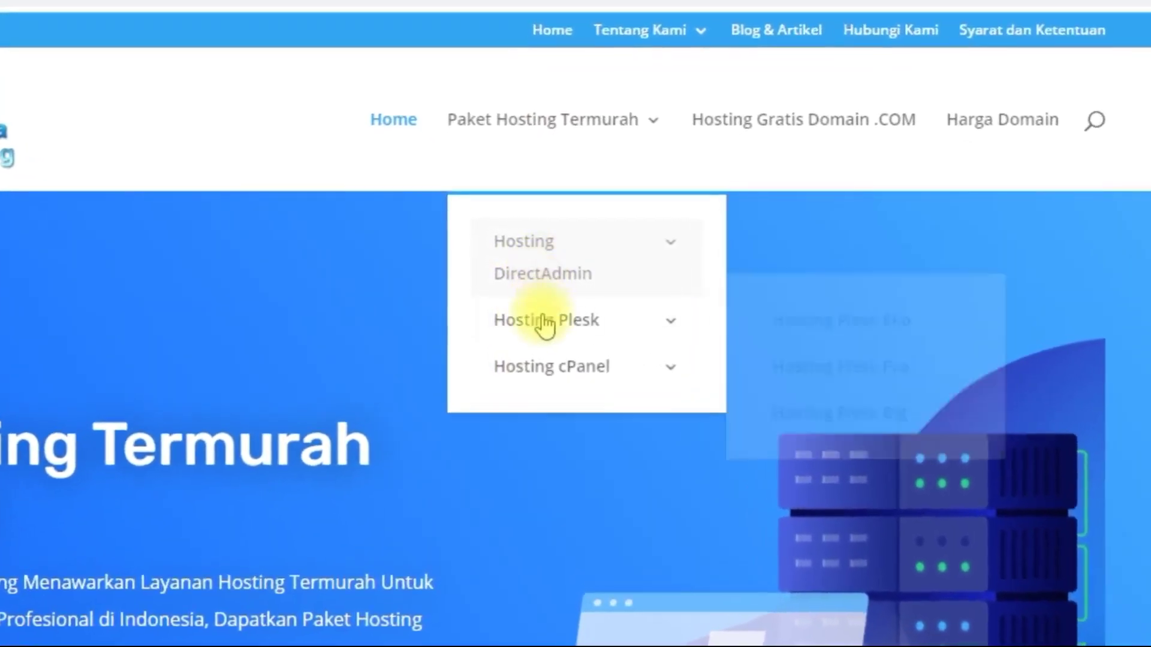
mouse_move(553, 378)
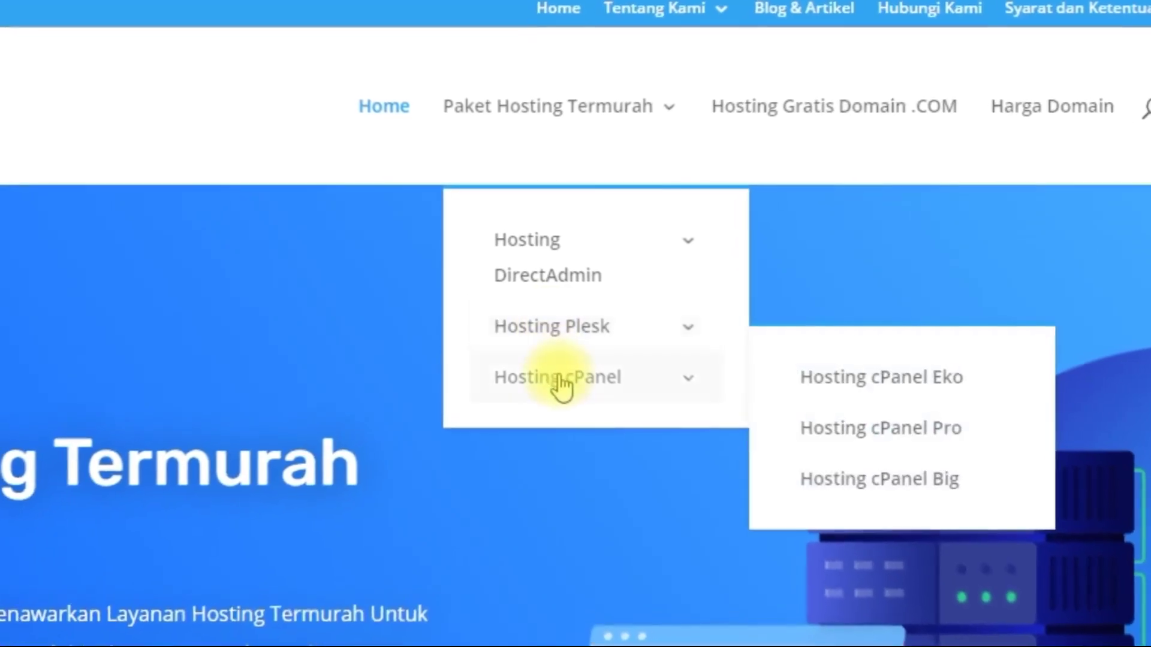
mouse_move(551, 259)
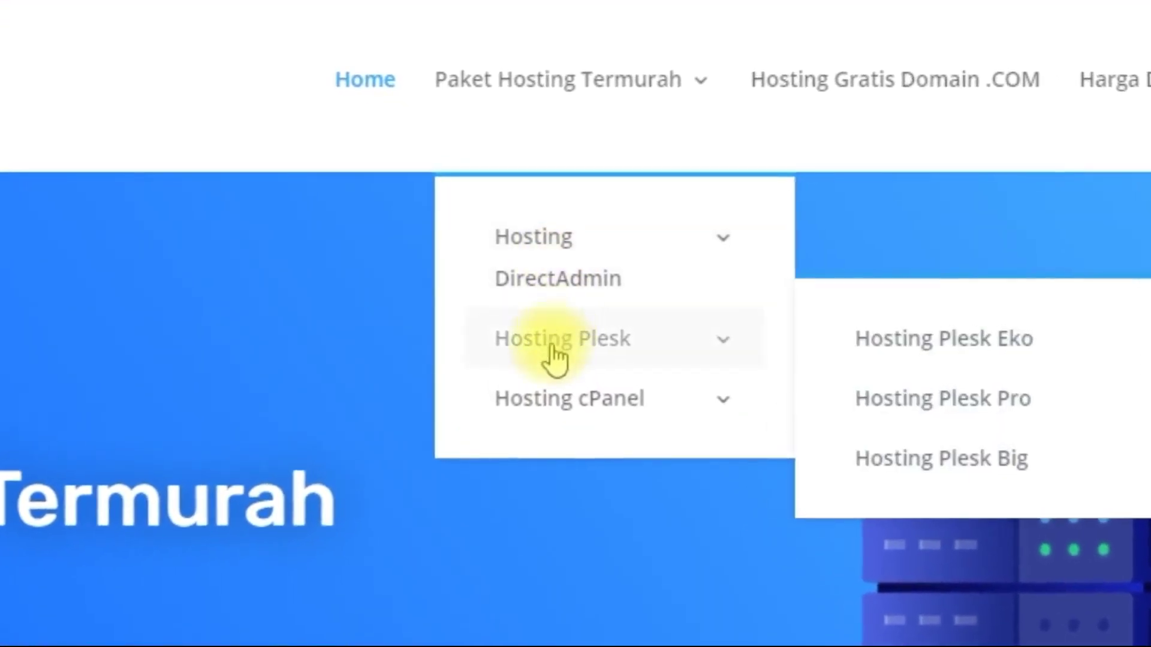
mouse_move(549, 401)
mouse_move(541, 301)
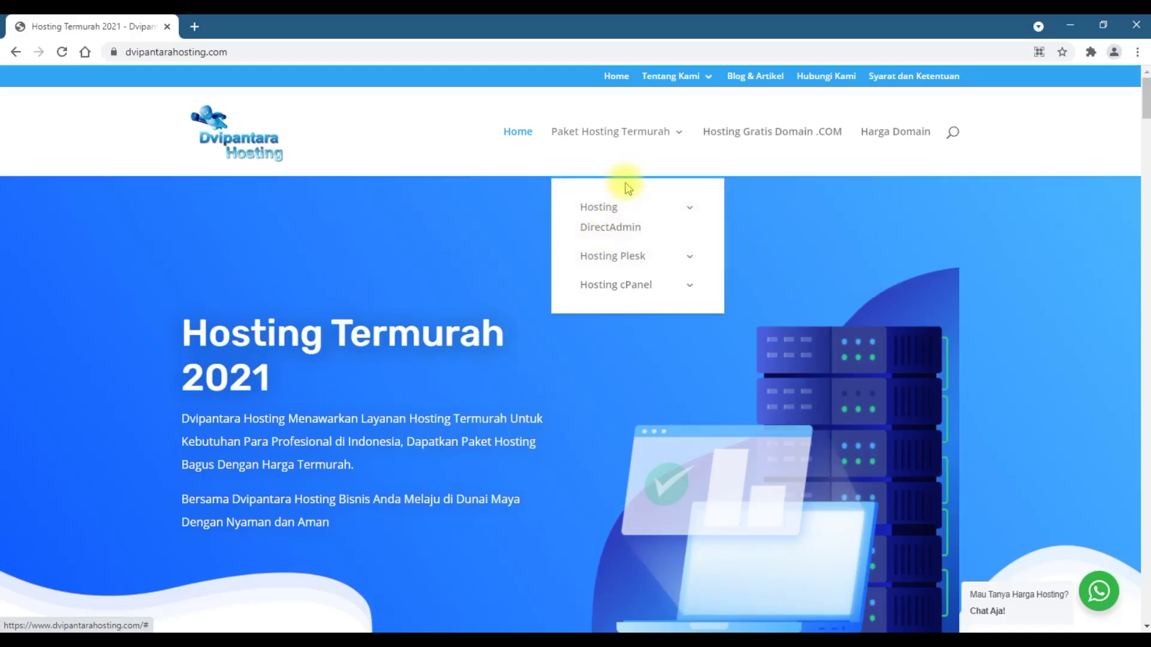
mouse_move(611, 274)
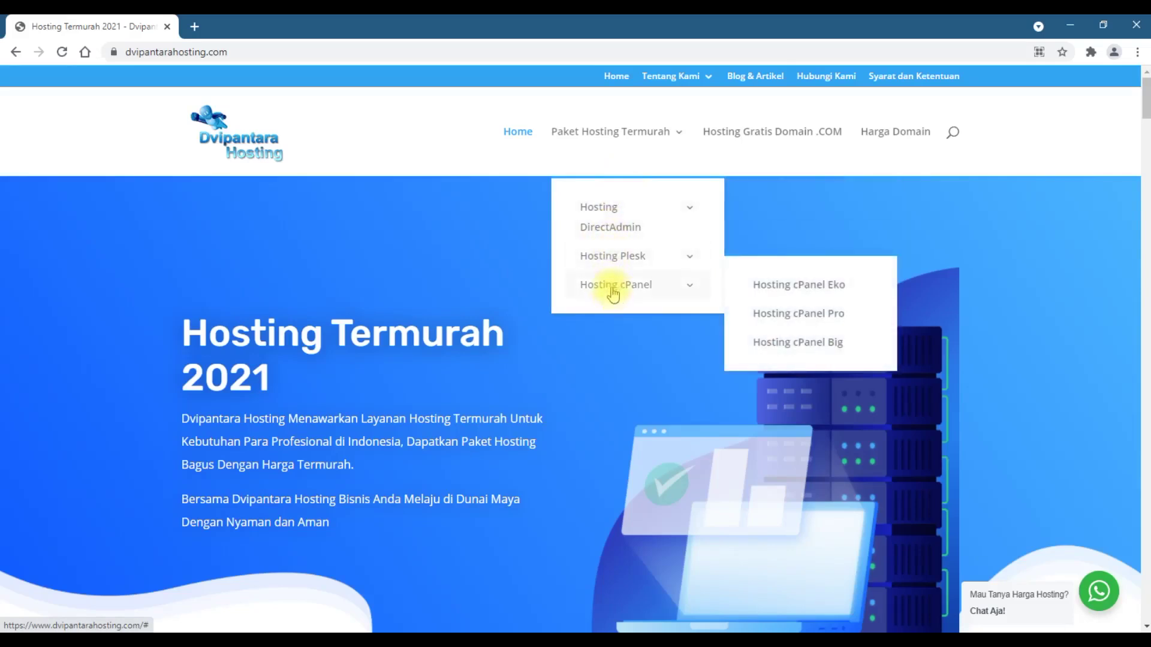
mouse_move(623, 208)
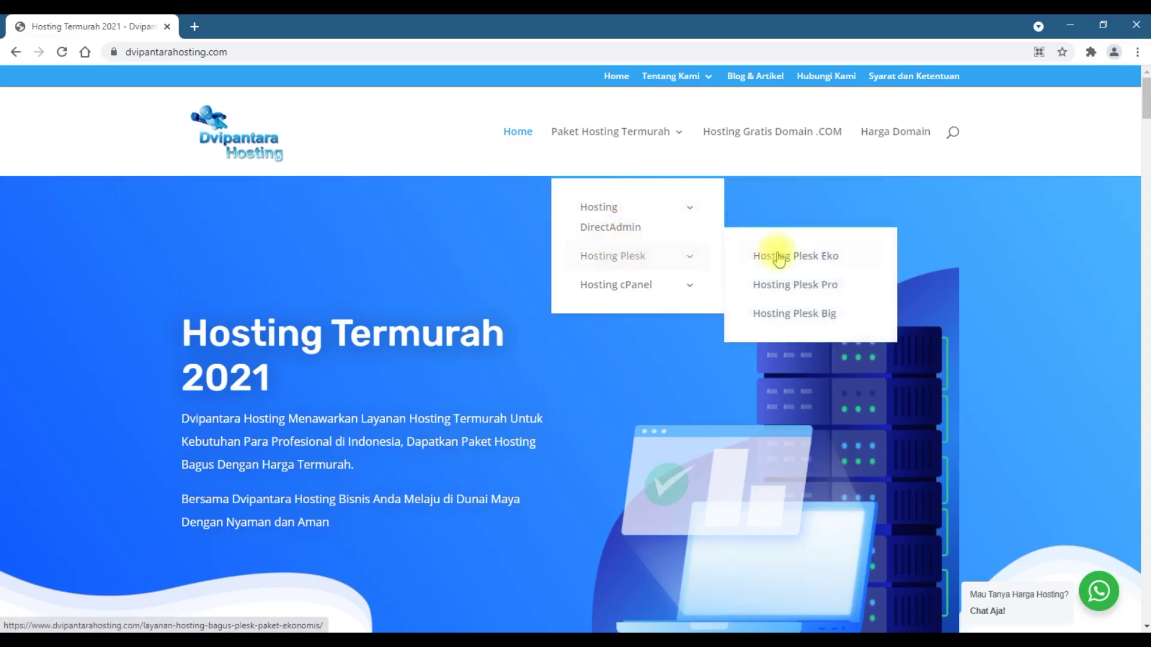
- Go to the Hosting Plesk Eko package page, returning to it after viewing the DirectAdmin page
left_click(819, 257)
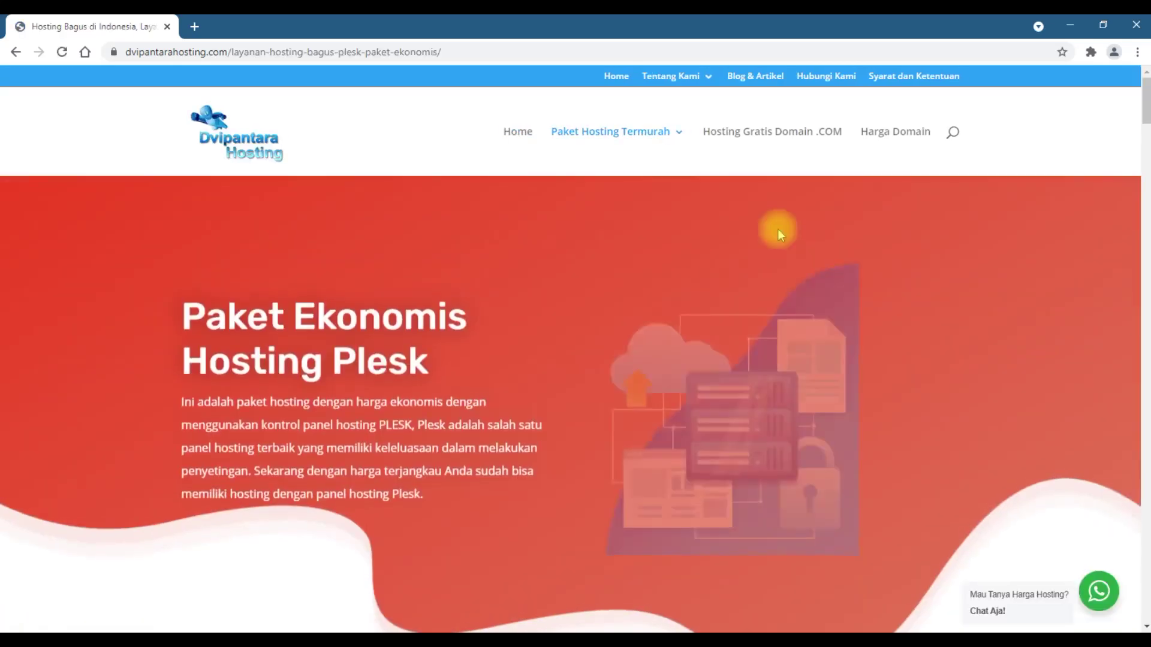
scroll(779, 232, "down", 4)
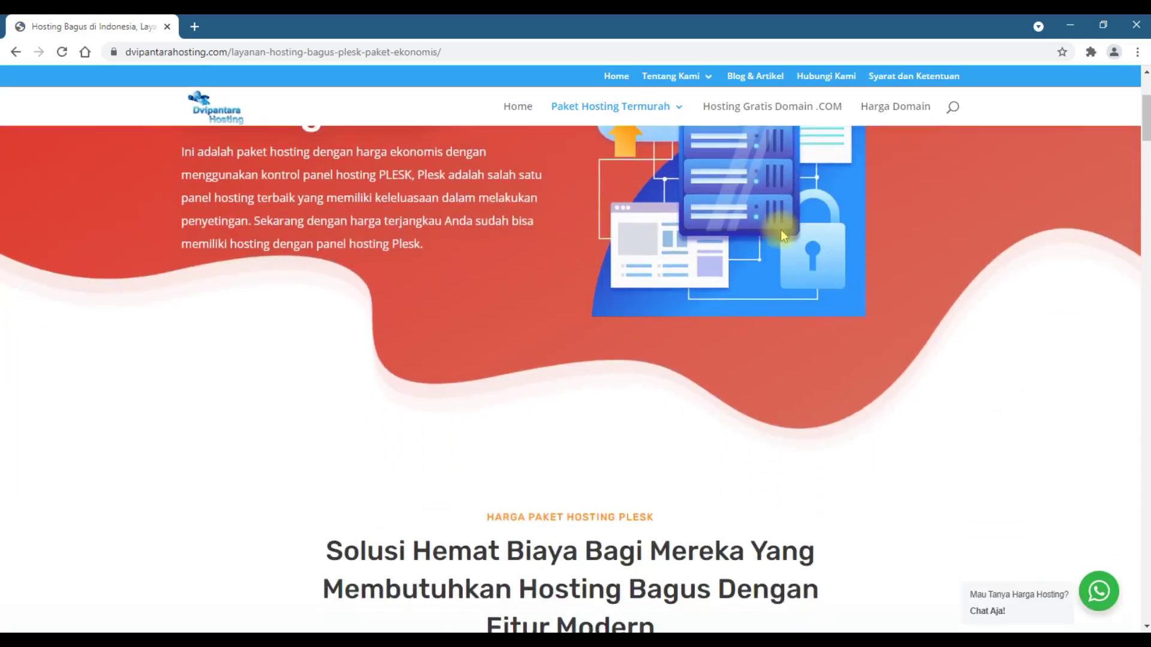
scroll(781, 230, "down", 7)
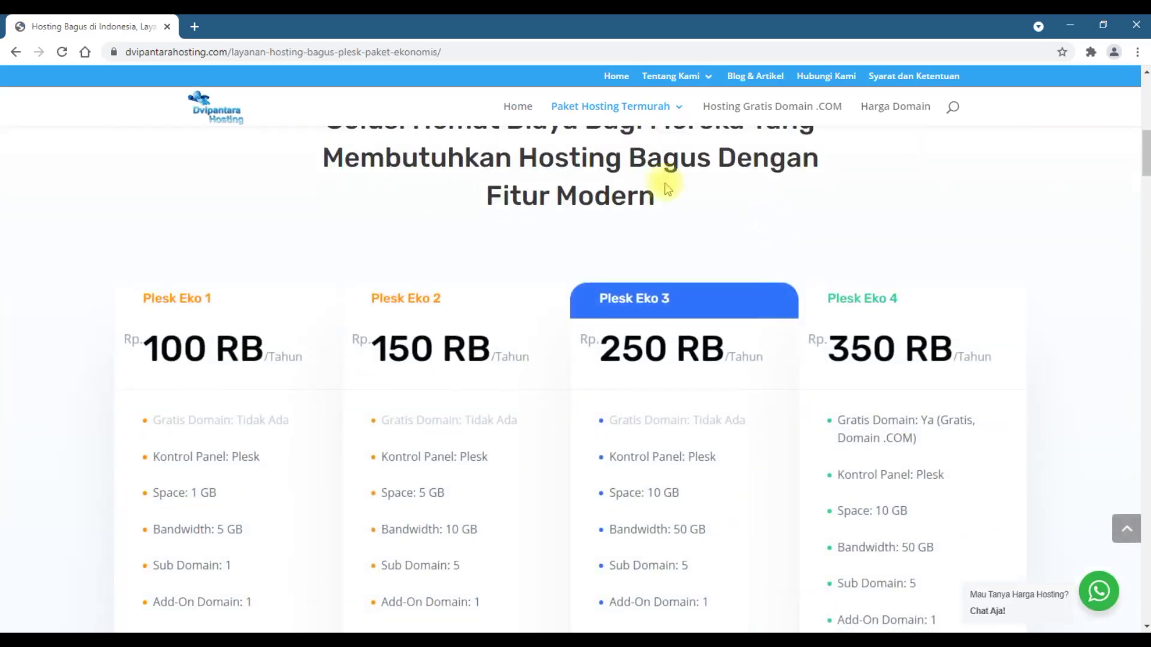
mouse_move(621, 121)
mouse_move(622, 159)
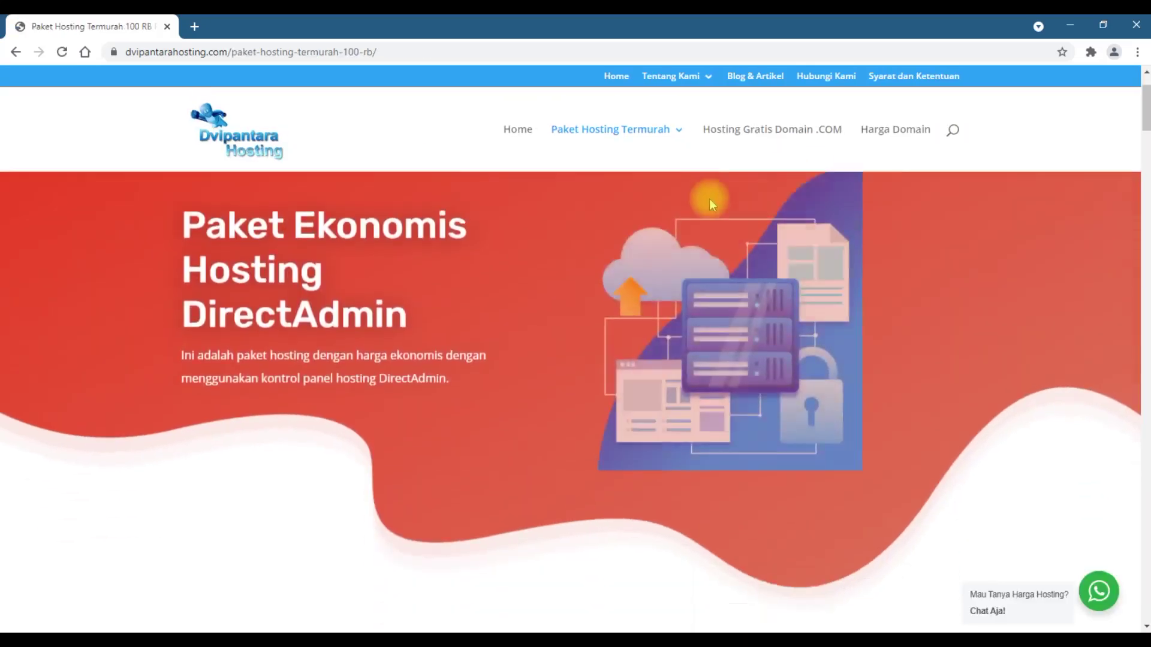
scroll(710, 199, "down", 10)
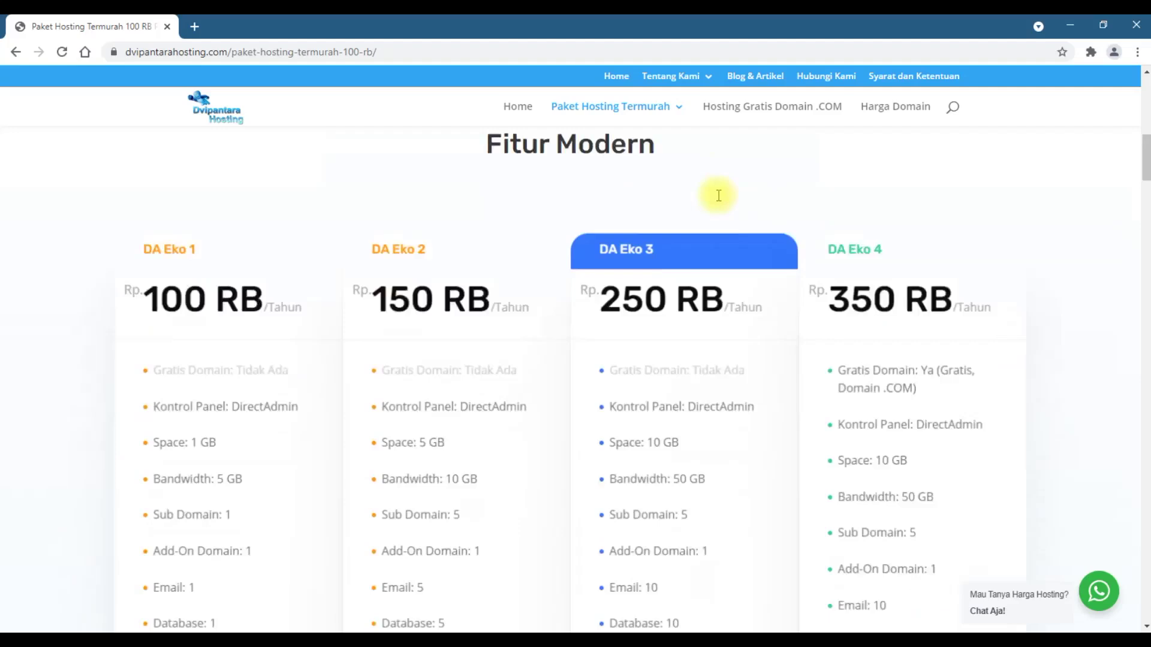
scroll(719, 196, "down", 2)
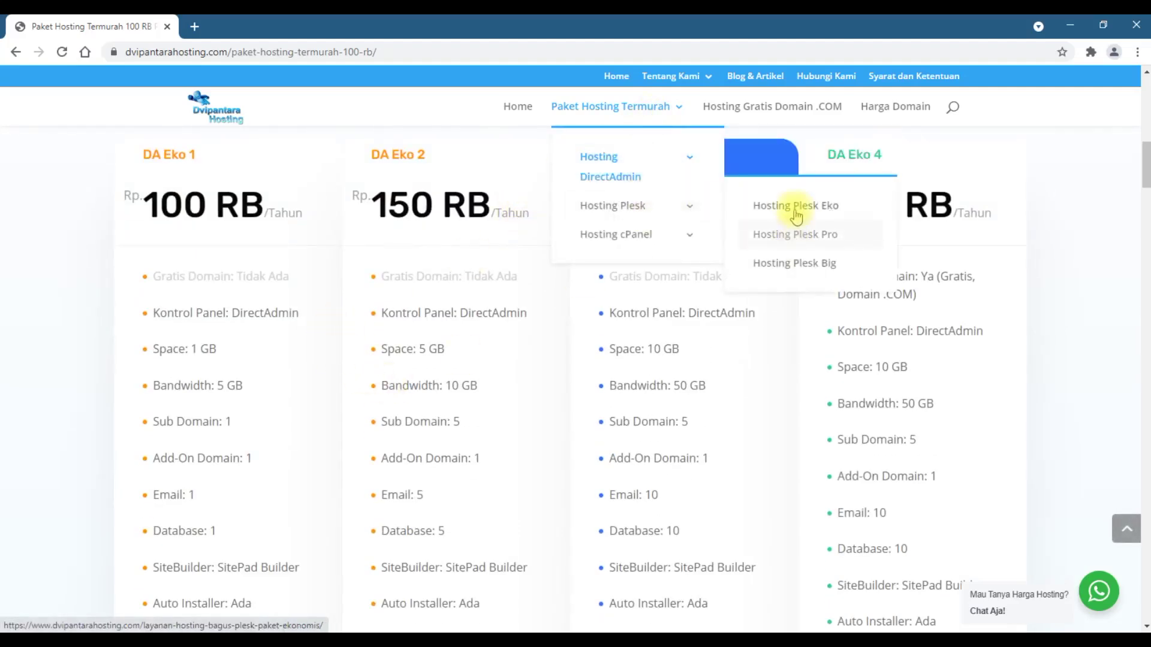
left_click(796, 211)
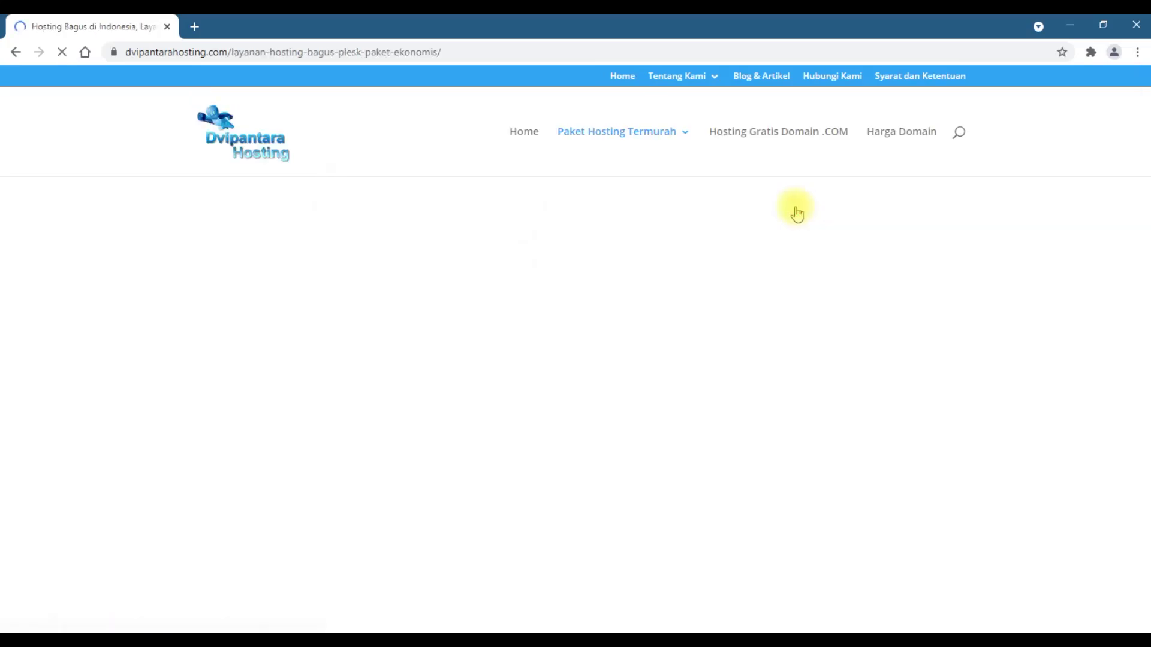
- Review the Plesk Eko 1–4 pricing cards and choose BELI! under Plesk Eko 4
scroll(736, 318, "down", 6)
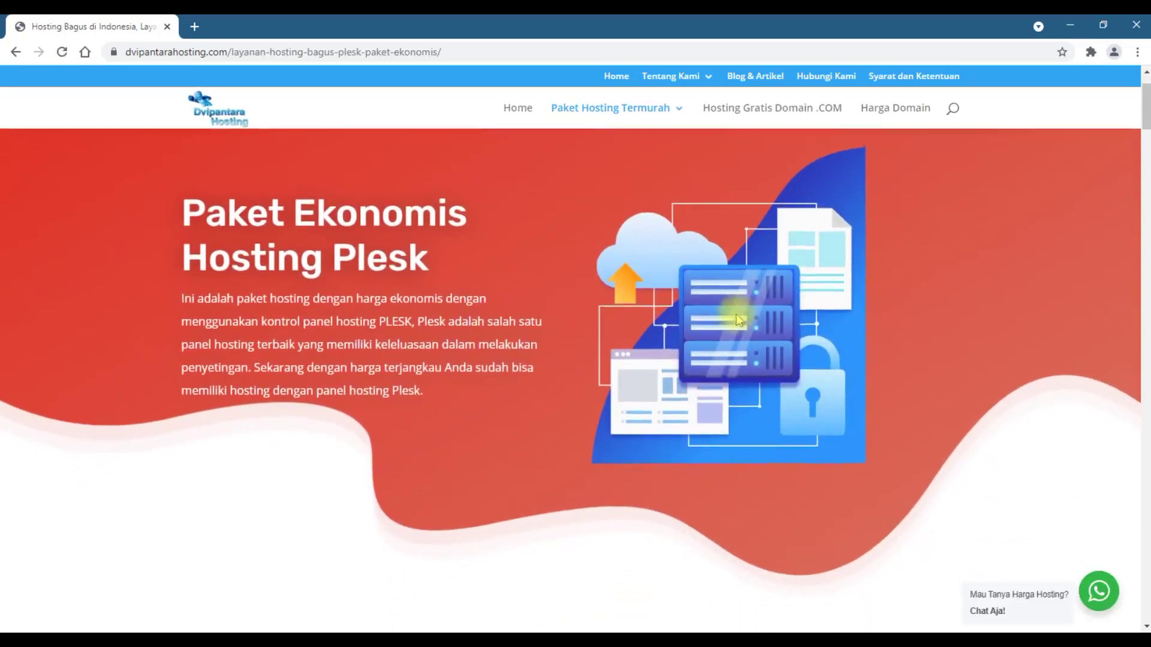
scroll(738, 319, "down", 2)
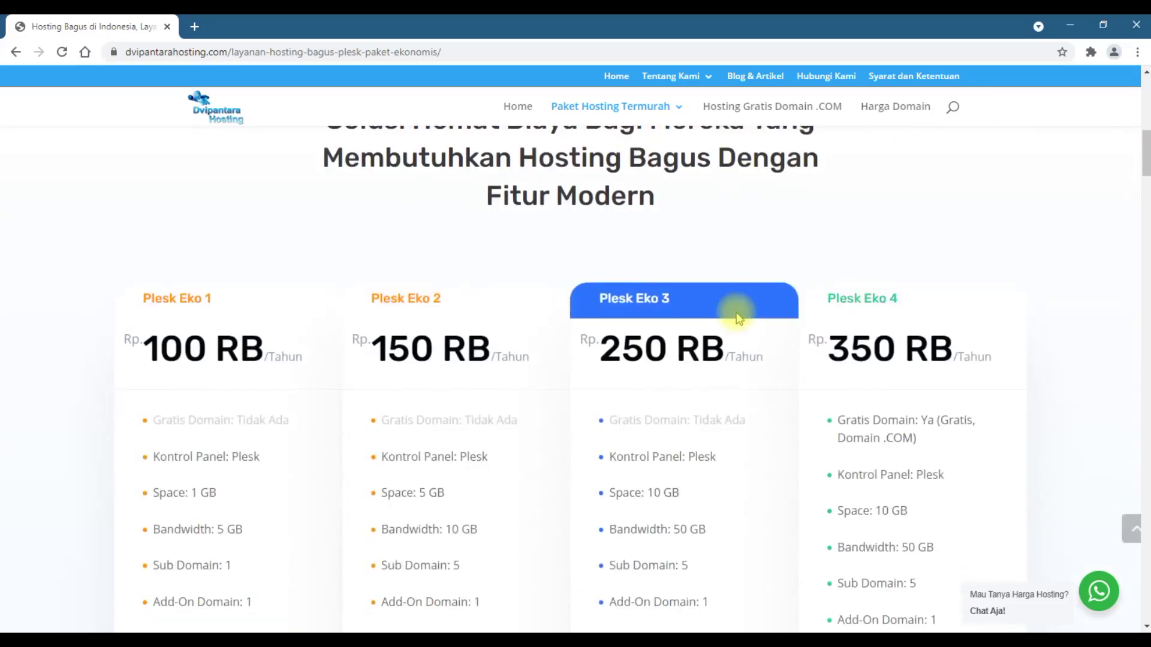
scroll(738, 319, "down", 1)
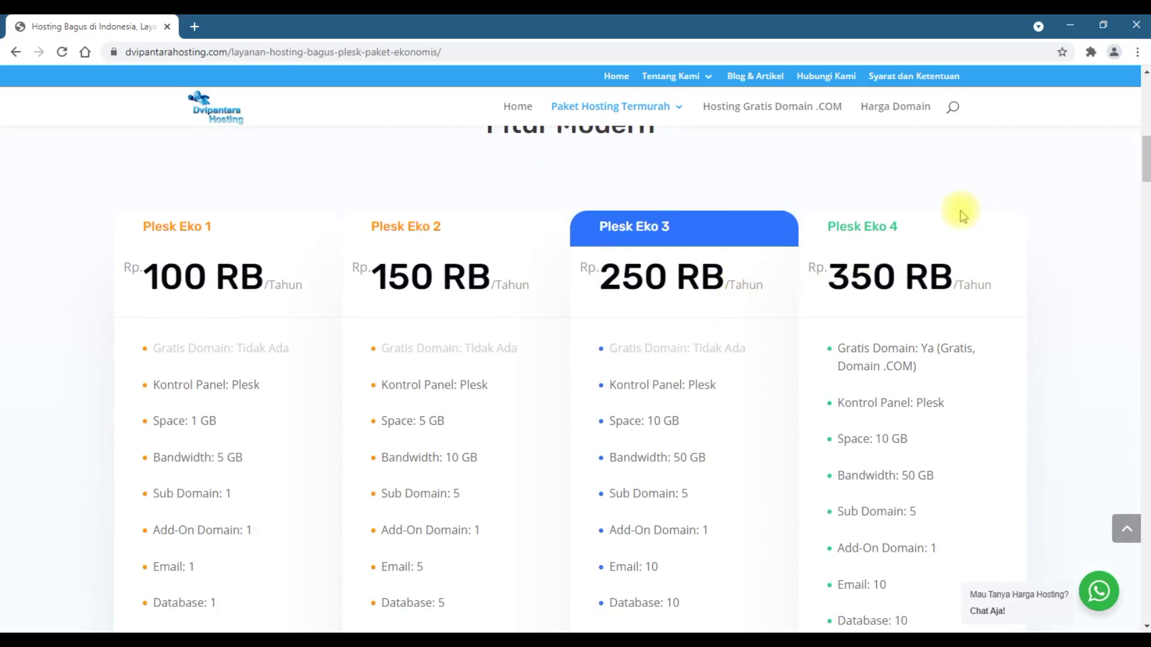
scroll(961, 210, "down", 1)
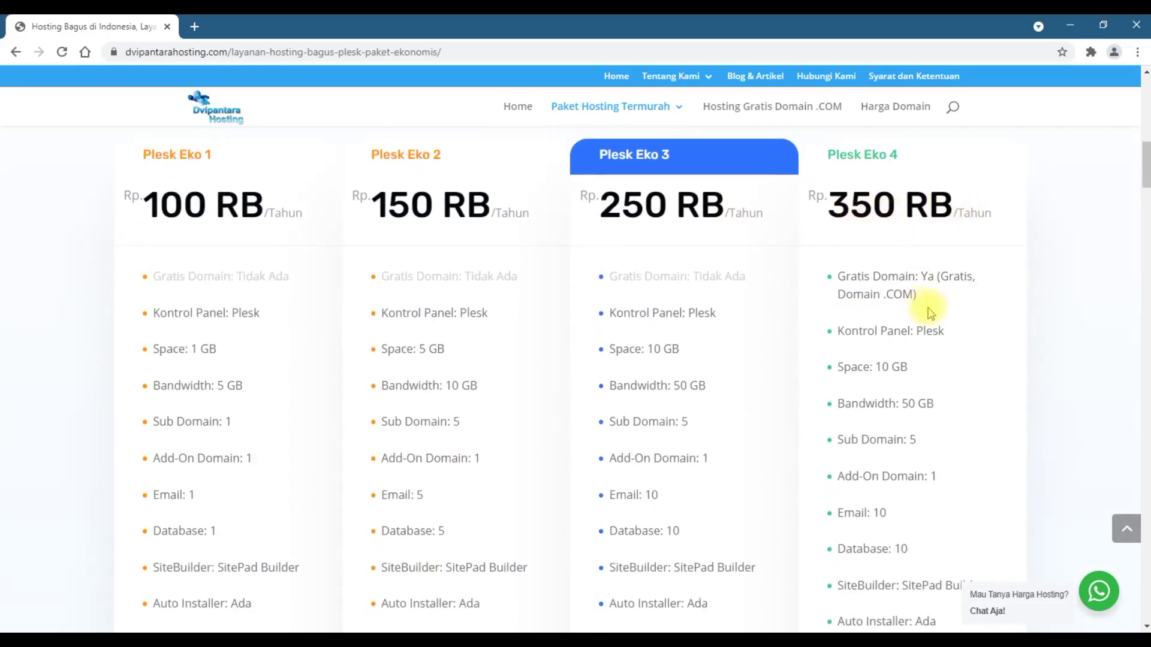
scroll(863, 192, "down", 3)
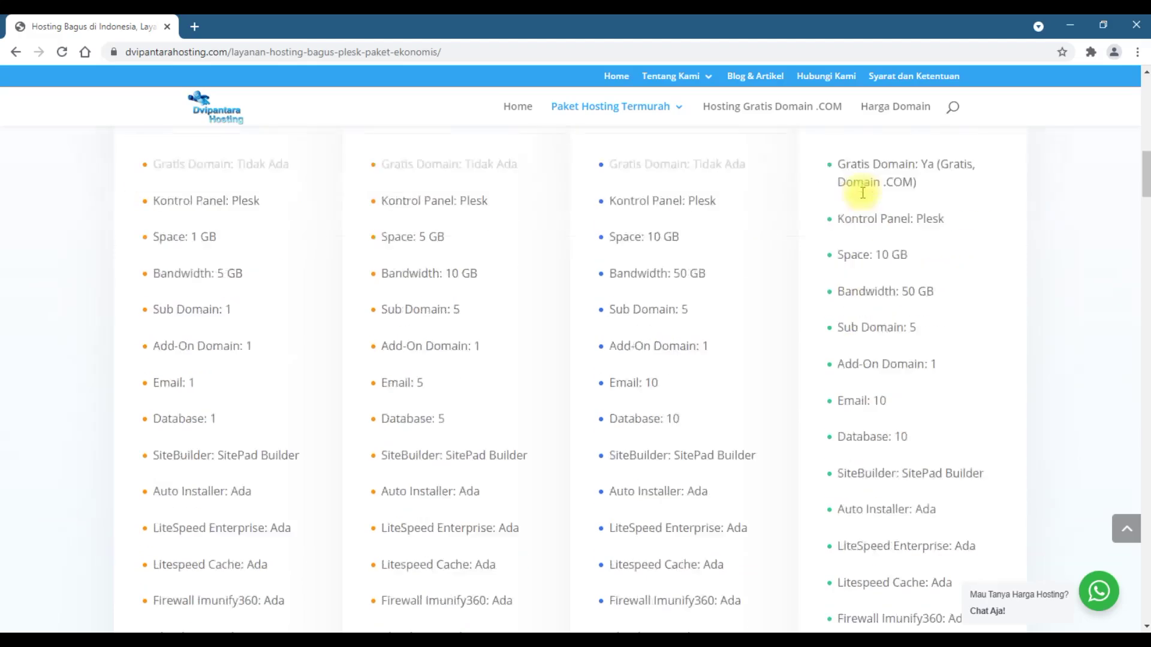
scroll(861, 189, "up", 4)
scroll(864, 198, "down", 5)
scroll(863, 192, "up", 2)
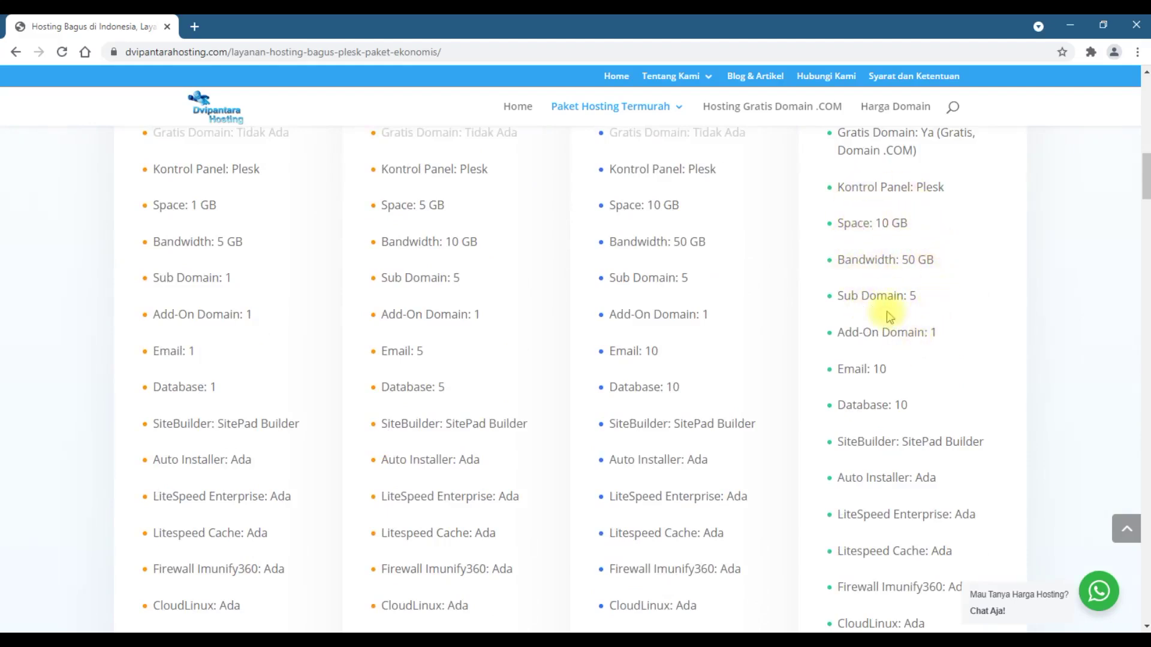
scroll(887, 314, "down", 2)
scroll(889, 314, "down", 2)
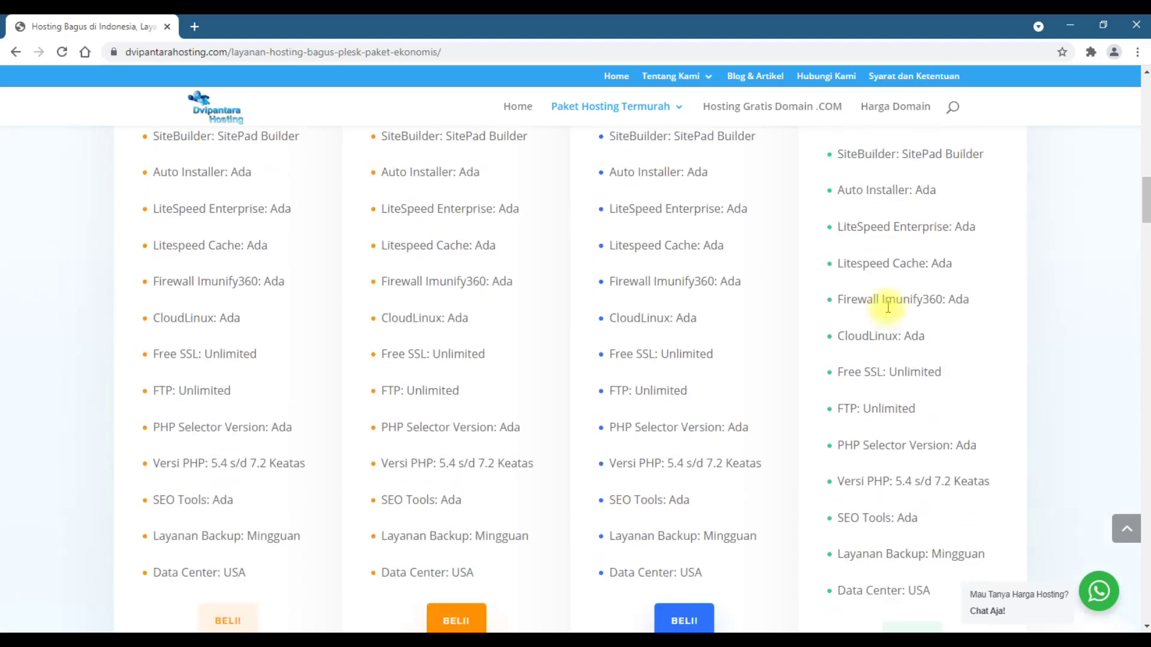
scroll(887, 306, "down", 3)
scroll(889, 303, "up", 7)
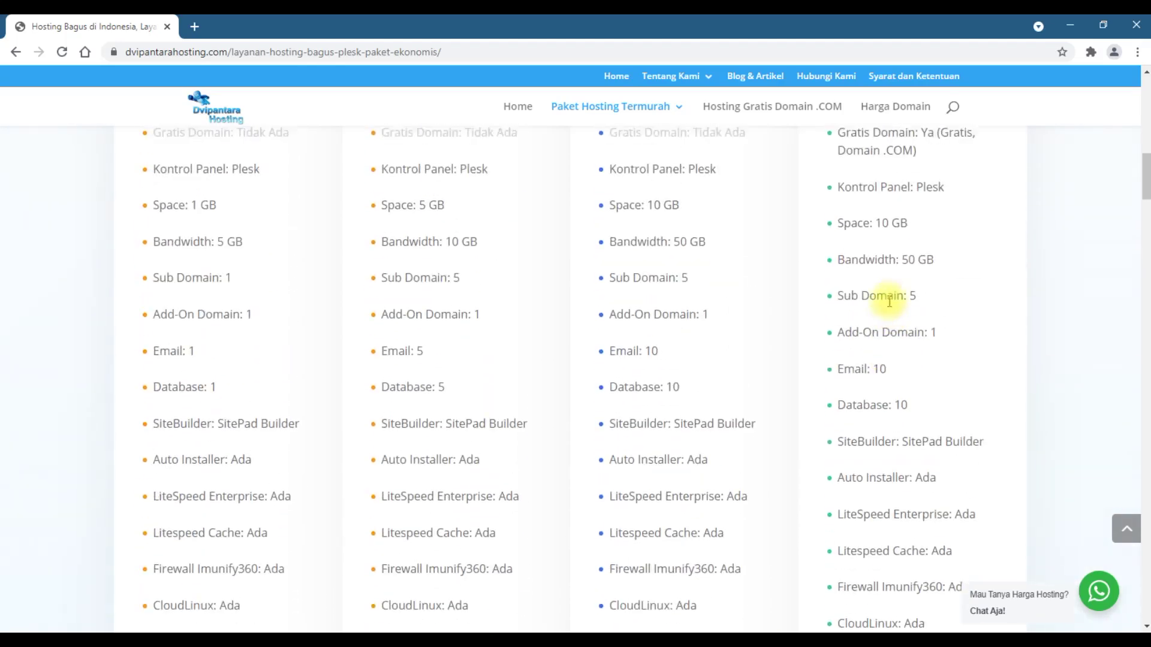
scroll(889, 302, "up", 2)
scroll(889, 302, "down", 3)
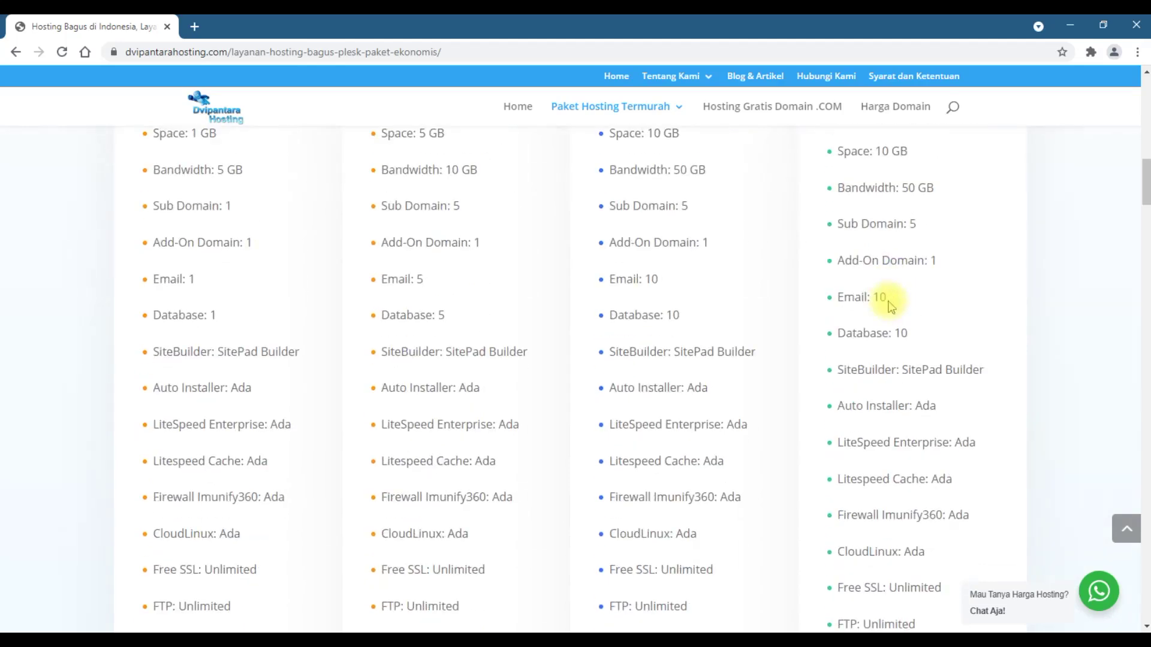
scroll(889, 303, "down", 9)
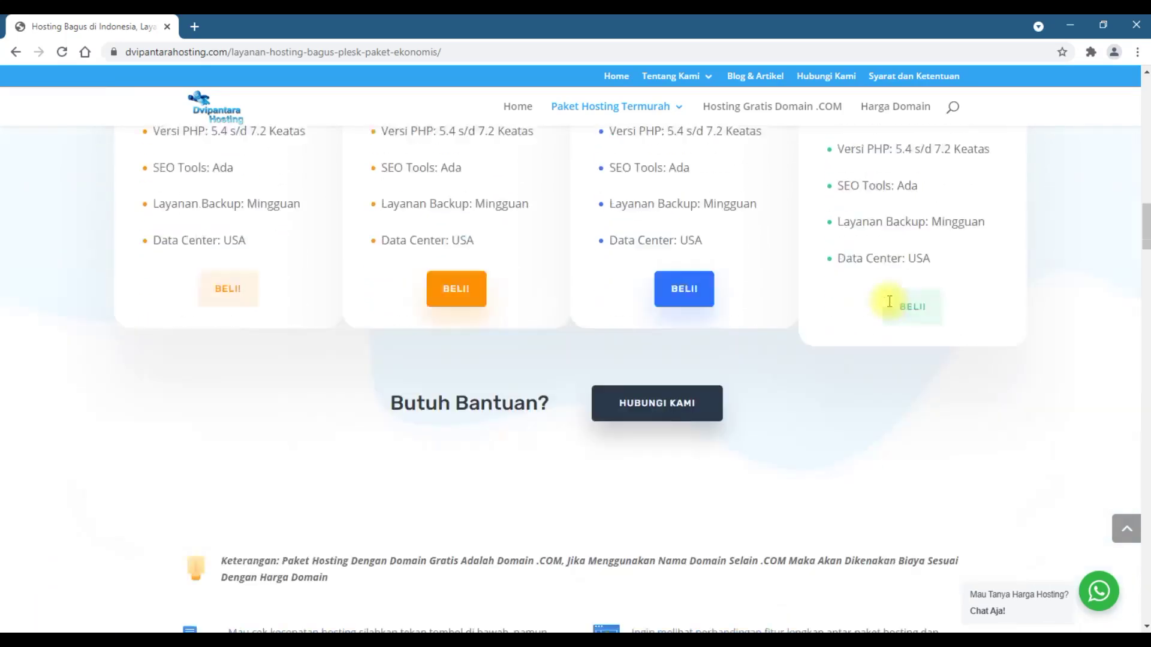
scroll(890, 303, "up", 1)
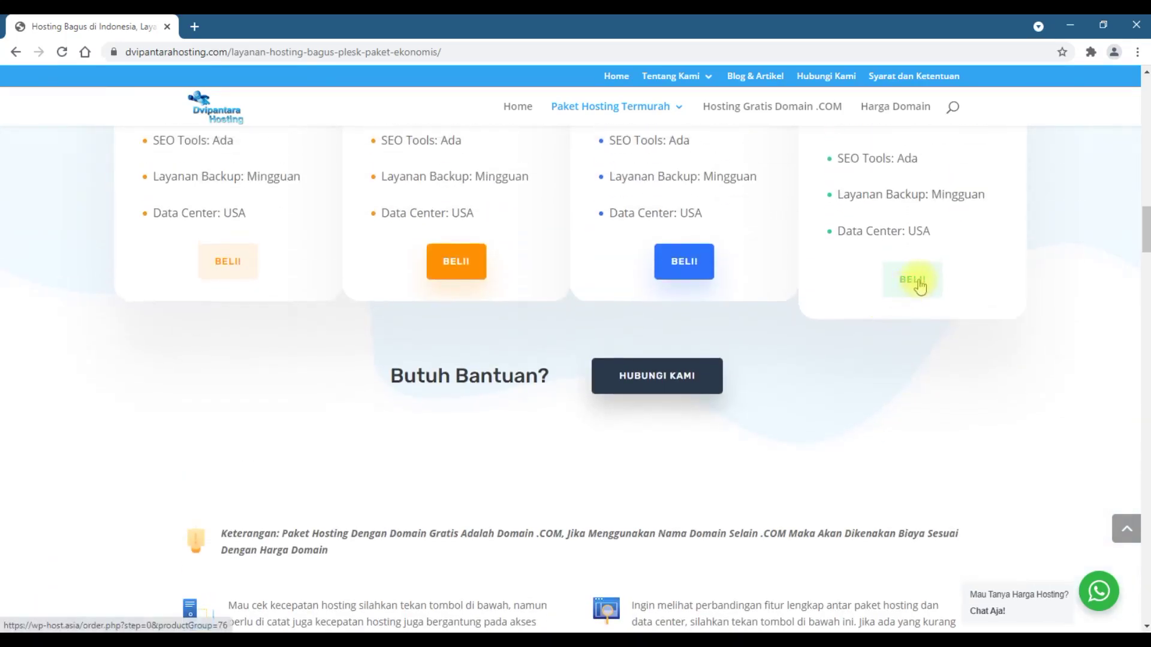
left_click(913, 280)
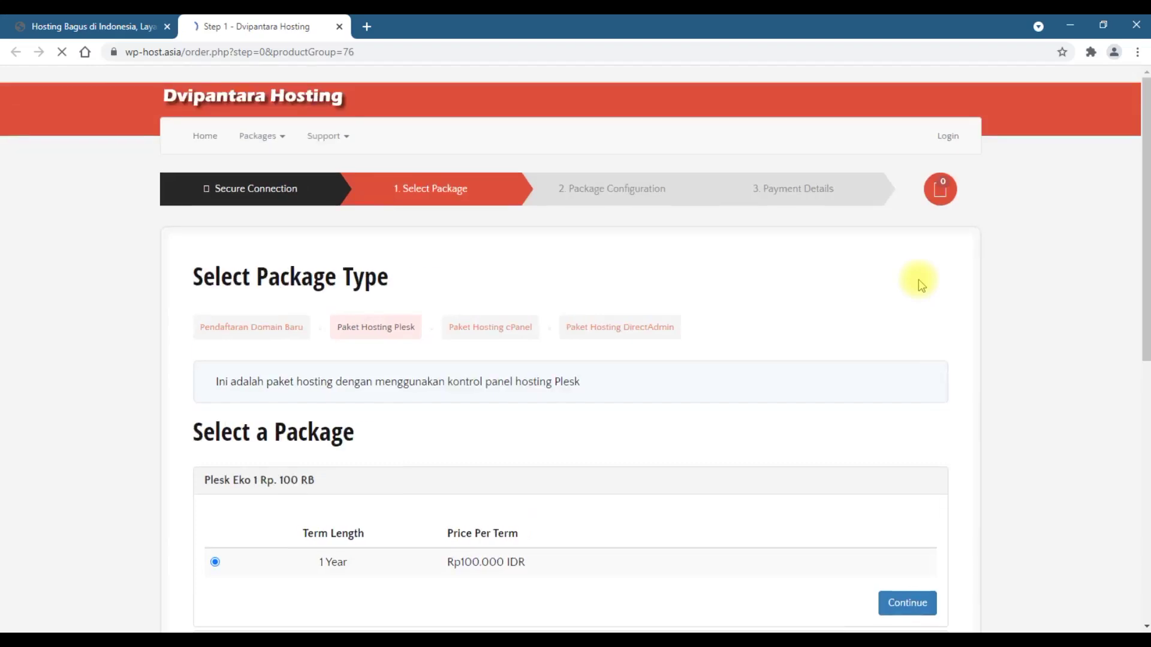
- Select Plesk Eko 4 at Rp350.000 IDR with a 1-year term and continue
scroll(918, 279, "down", 5)
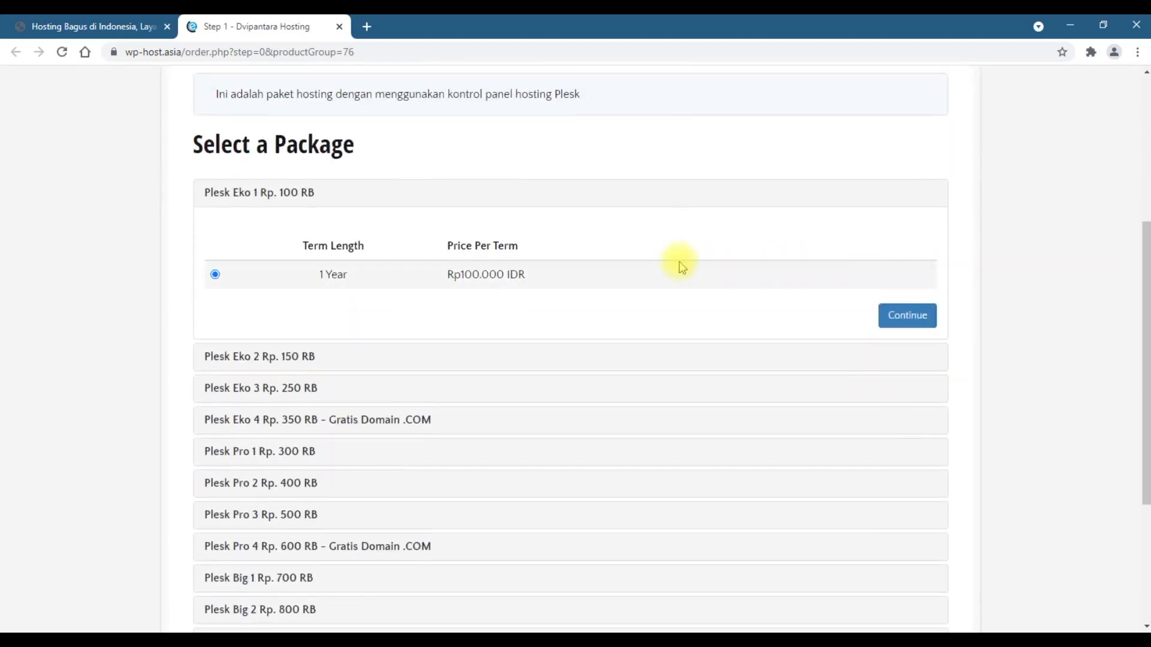
scroll(678, 262, "down", 3)
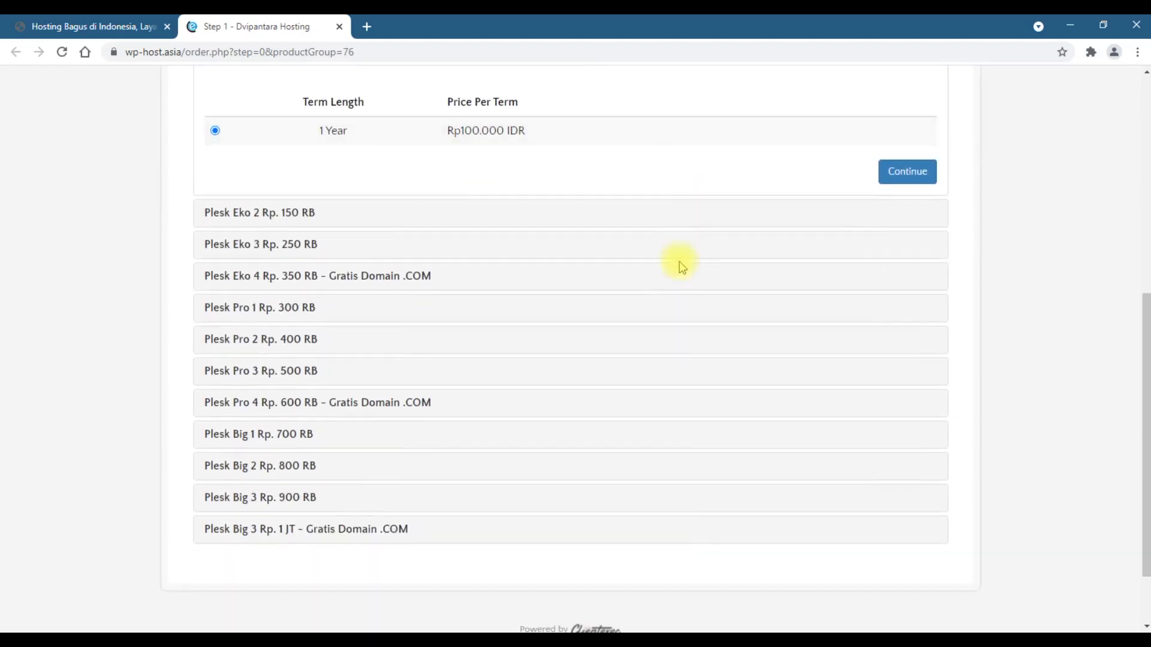
left_click(308, 282)
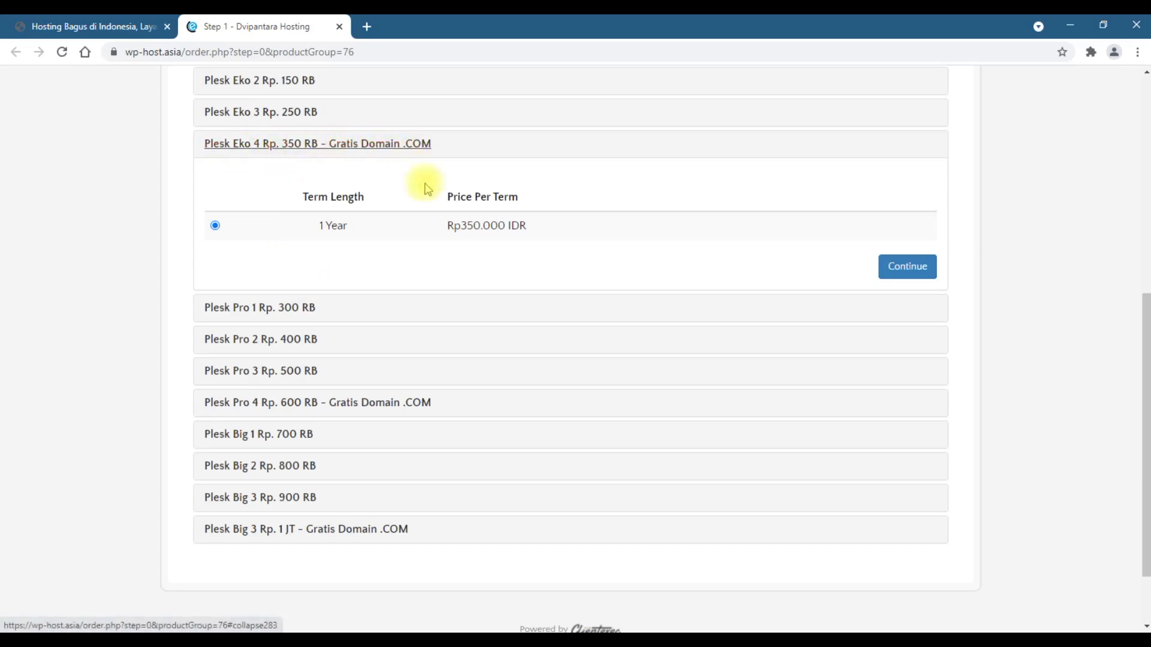
left_click(919, 275)
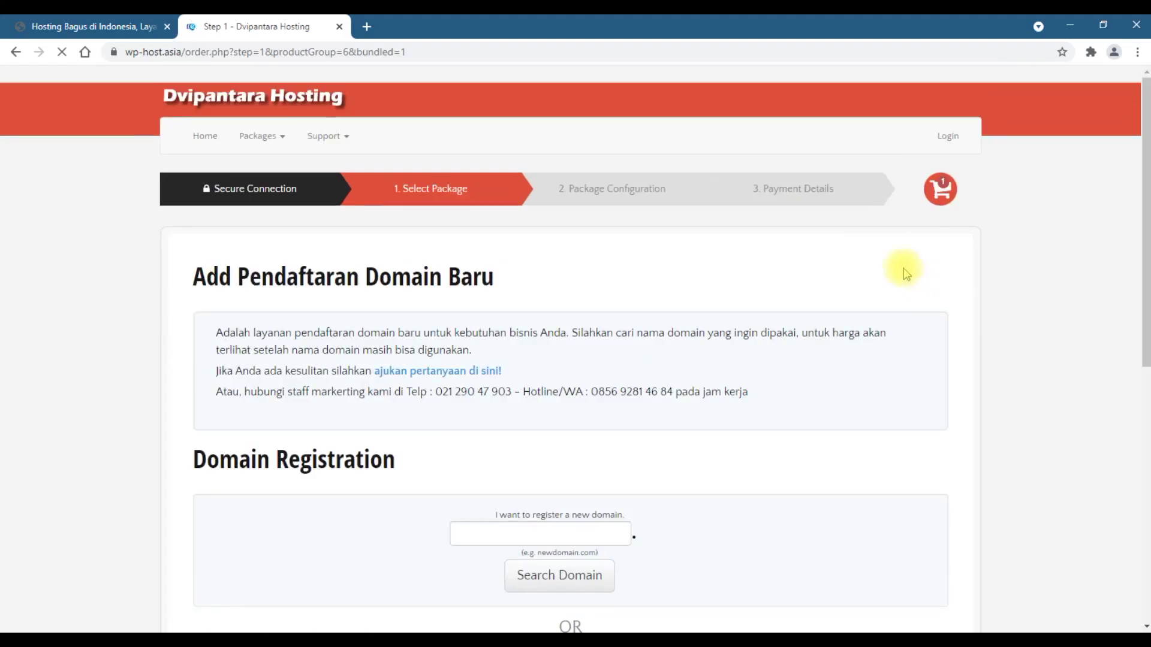
- Search for a new domain with the .net extension, which turns out already registered
scroll(815, 272, "down", 3)
scroll(815, 273, "down", 2)
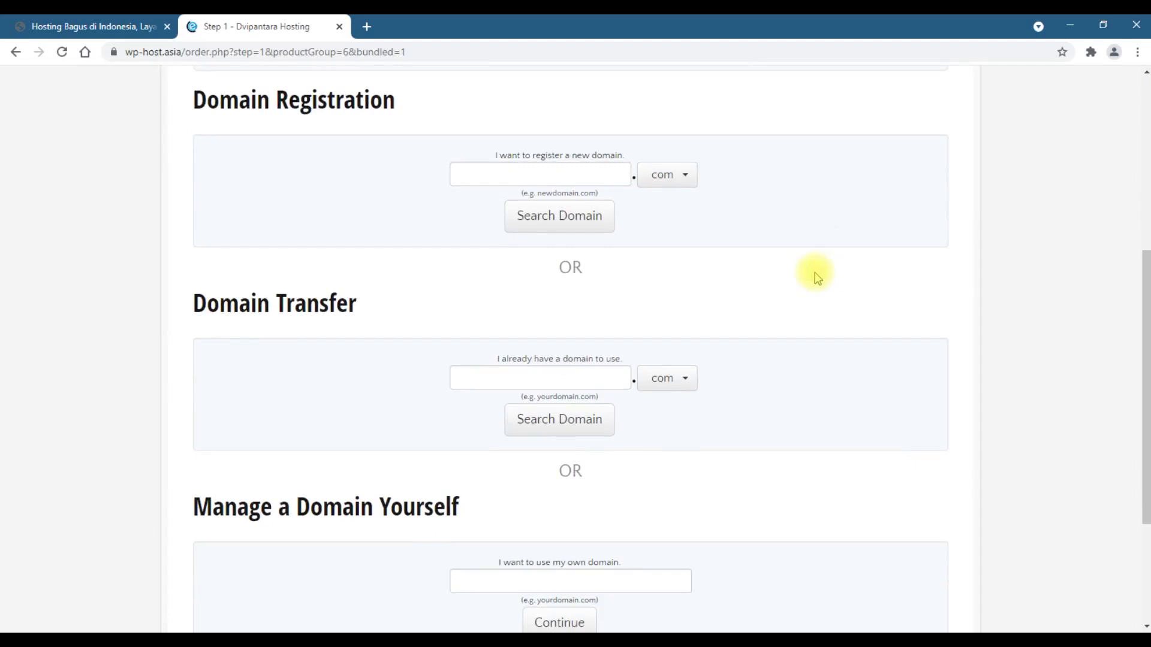
left_click(580, 172)
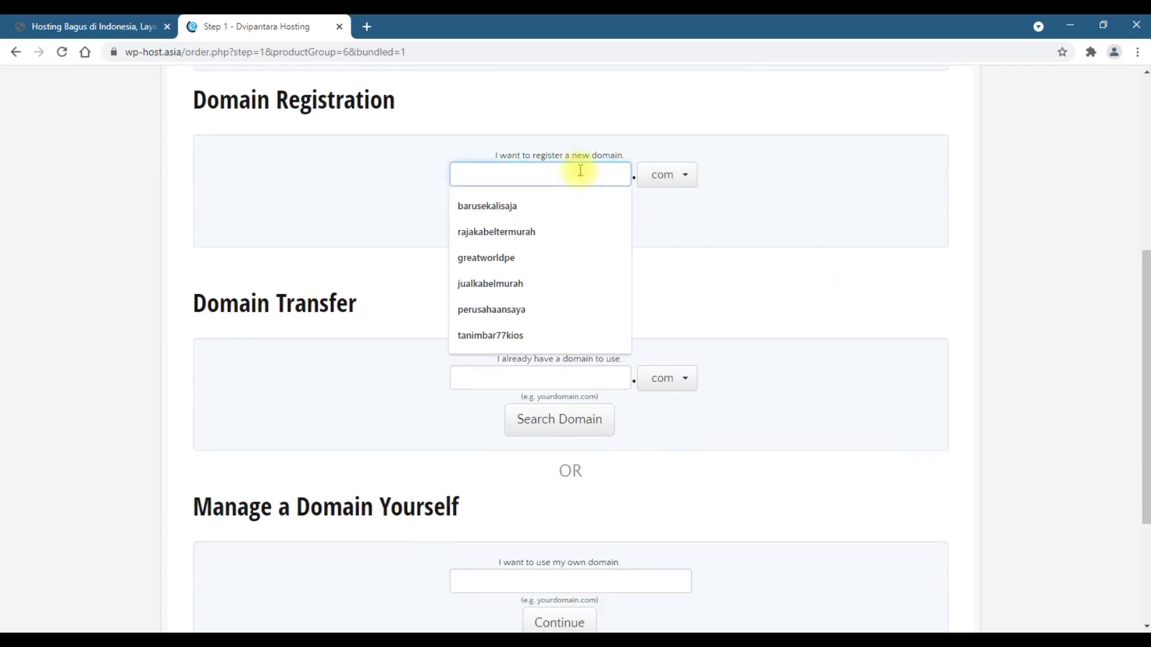
type("surahman")
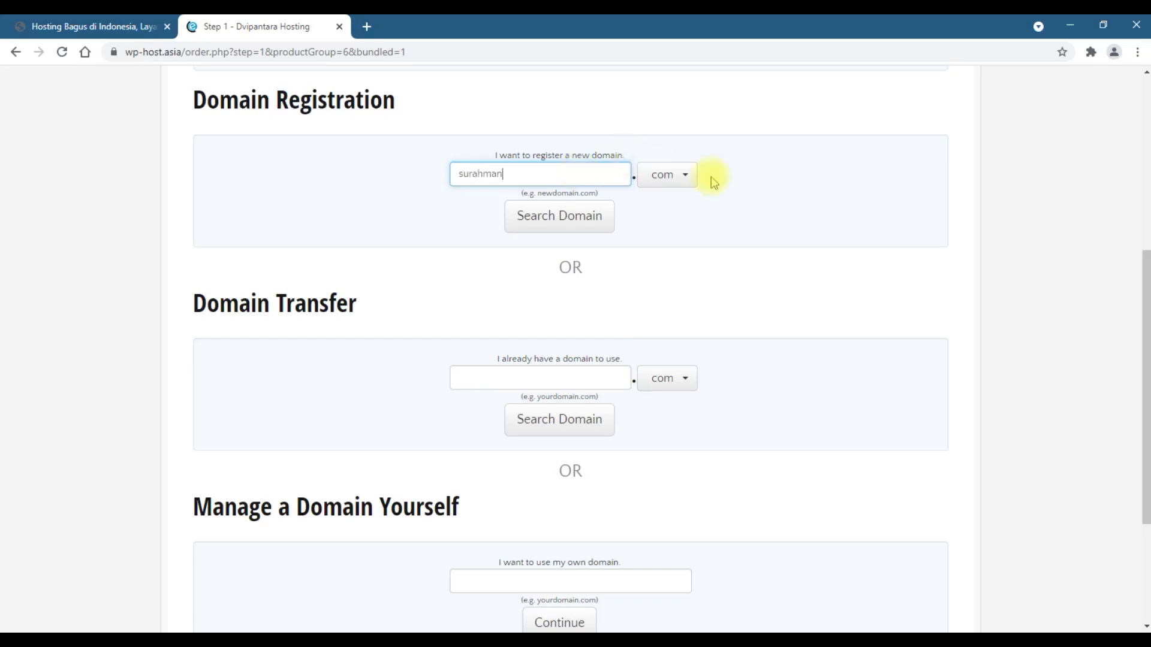
left_click(687, 175)
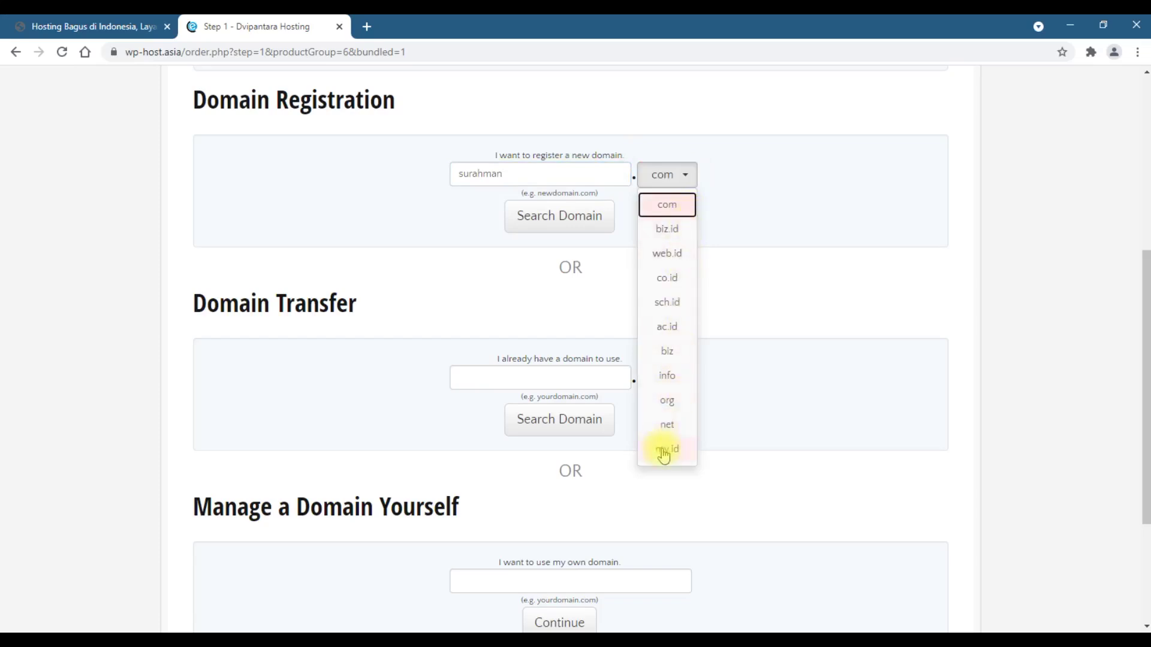
left_click(680, 427)
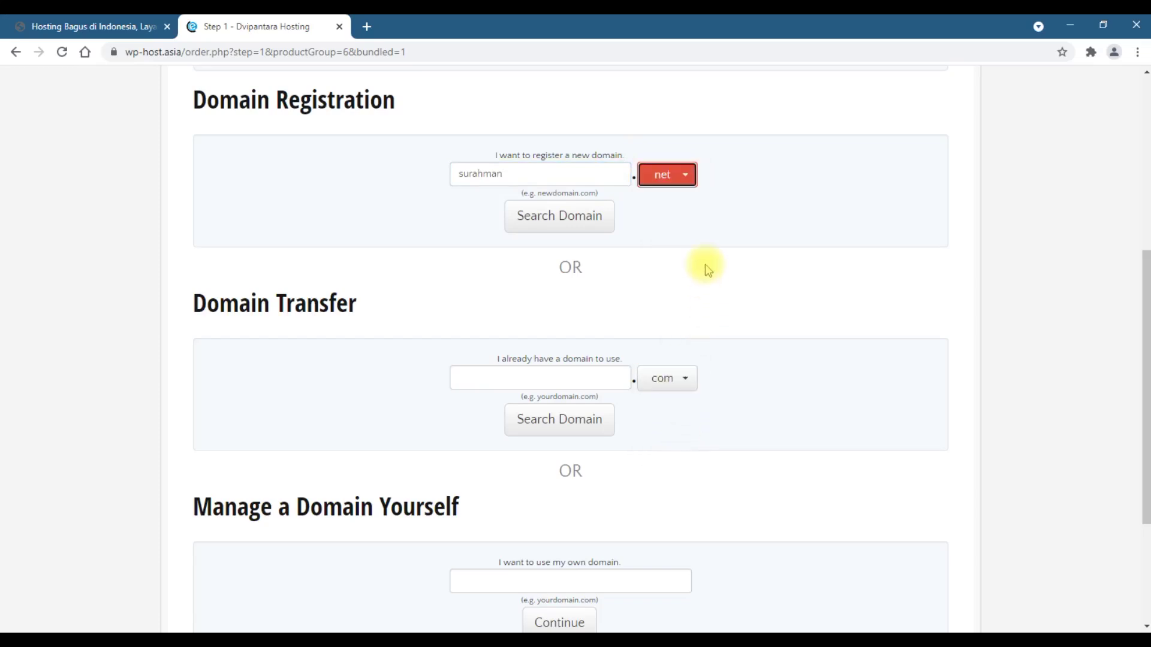
left_click(582, 228)
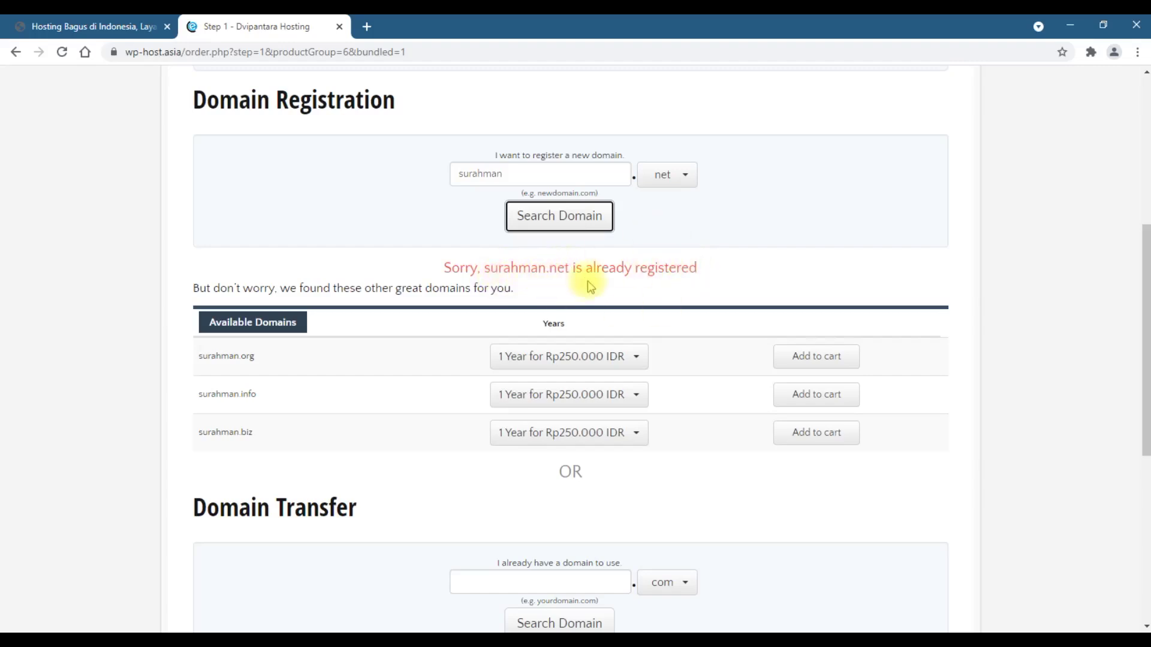
- Change the domain to perusahaansaya with the .com extension
left_click_drag(505, 175, 415, 181)
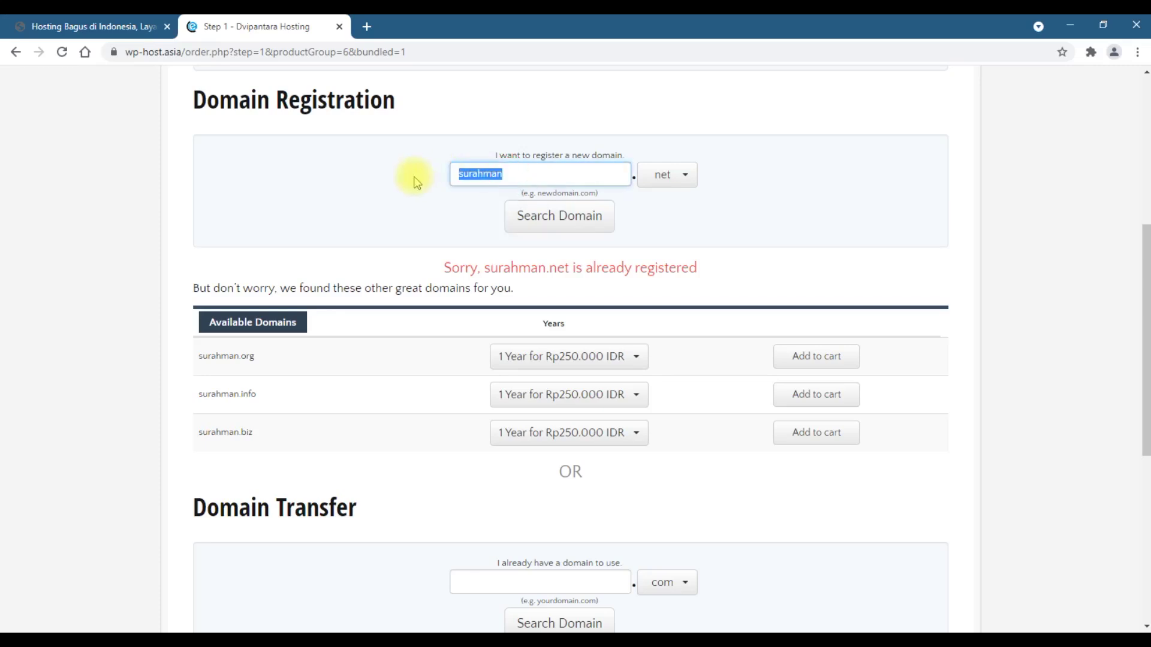
type("peru")
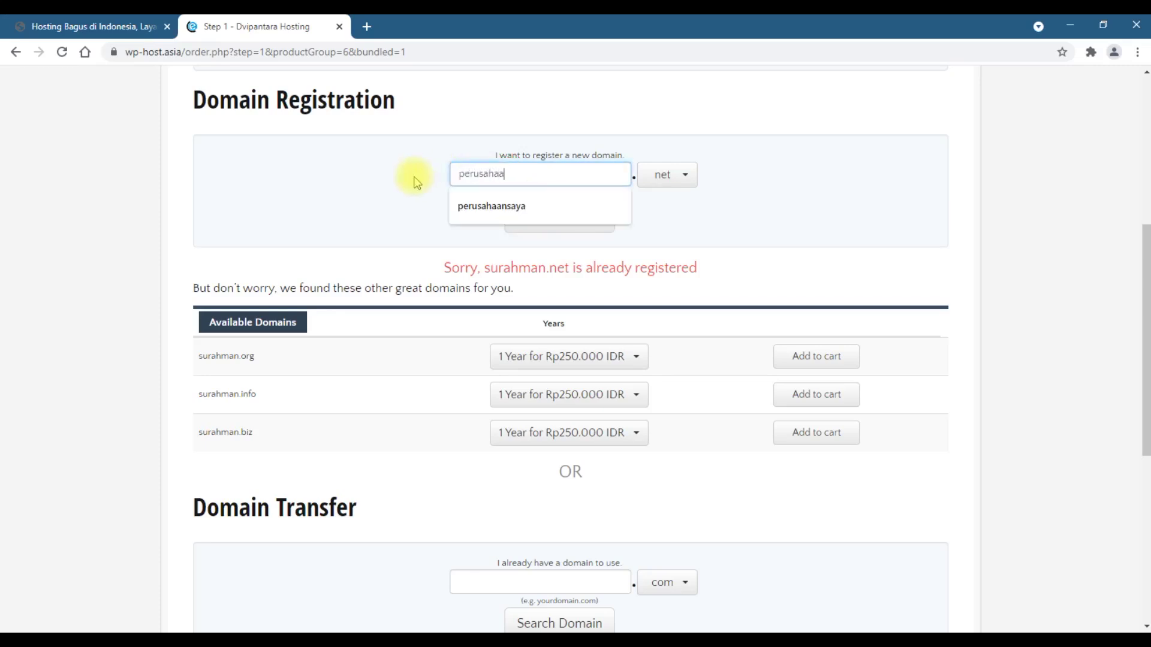
key("Down")
left_click(418, 184)
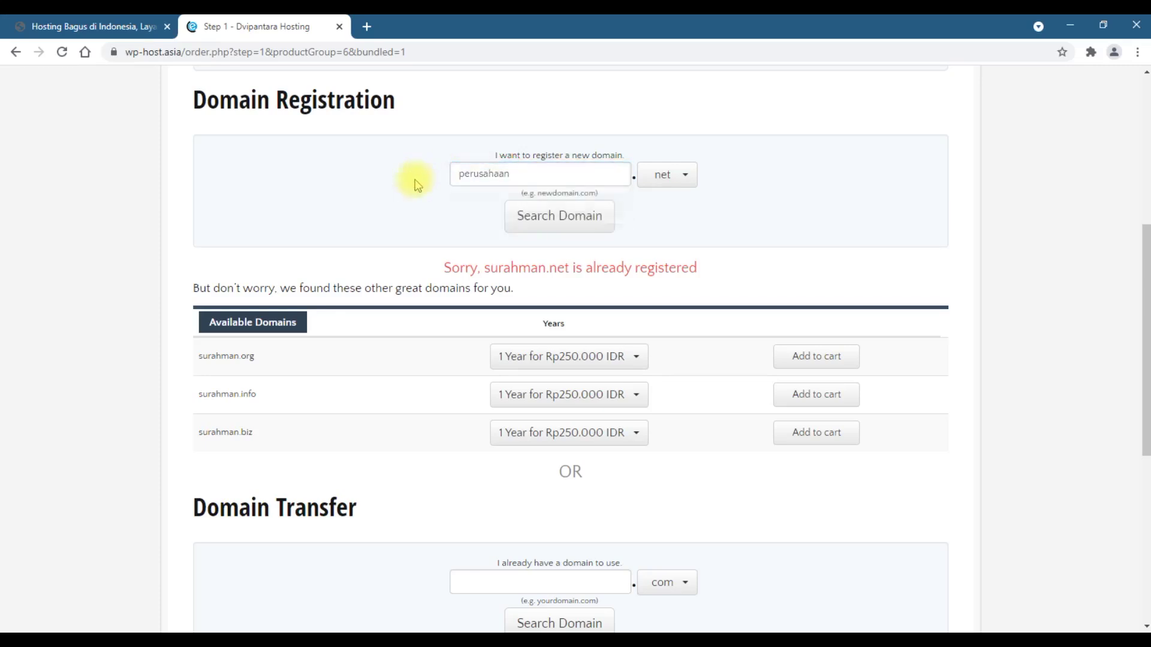
left_click(511, 173)
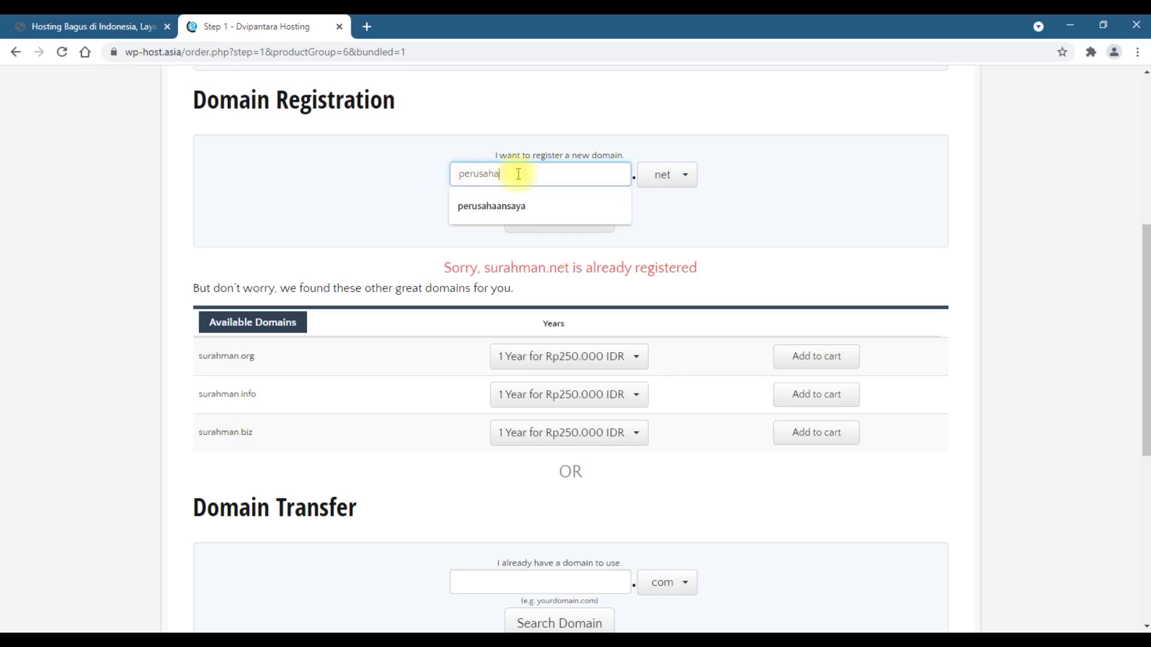
left_click(492, 206)
left_click(668, 174)
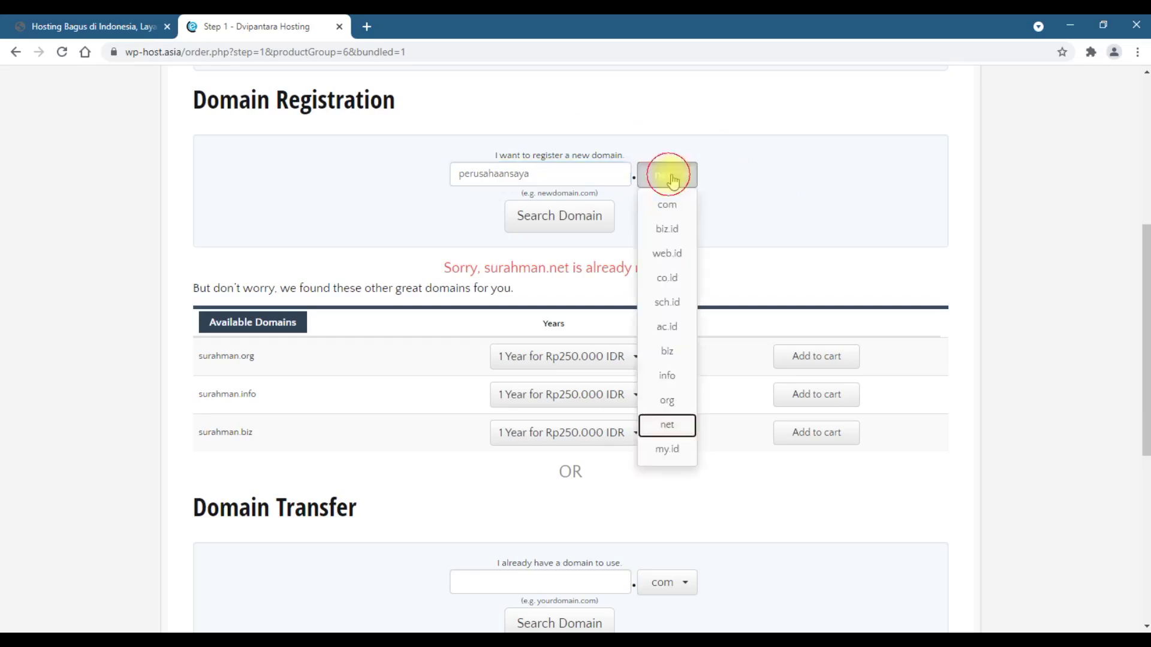
left_click(671, 204)
- Confirm perusahaansaya.com is available, add it to the cart at Rp0 and continue
left_click(585, 231)
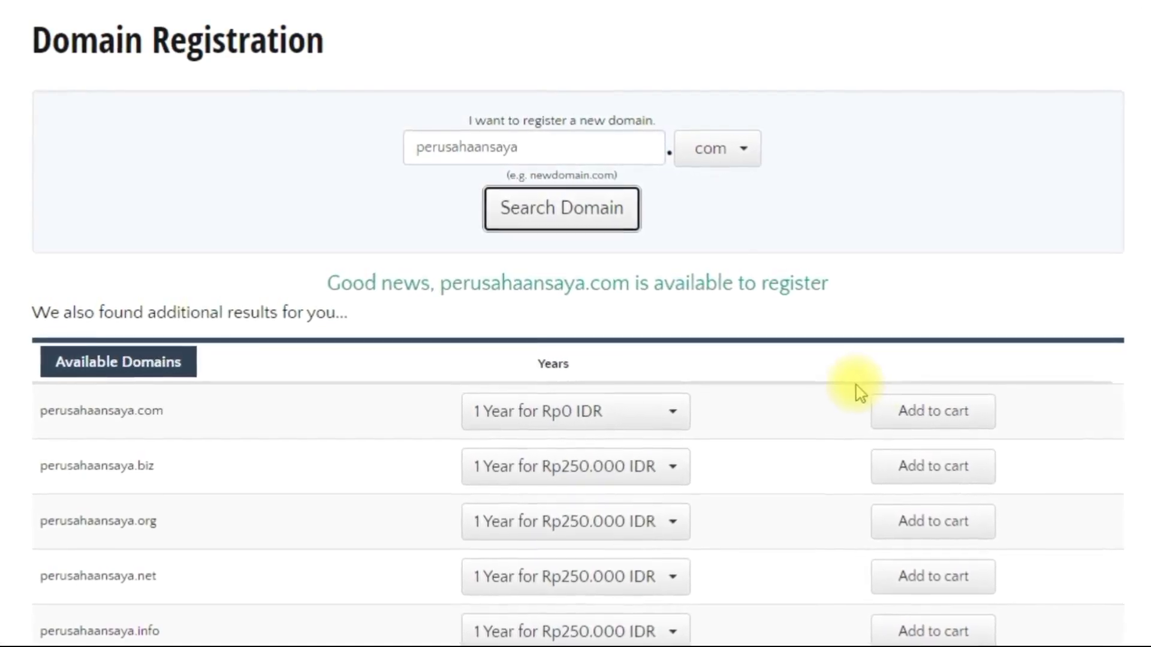
left_click(953, 430)
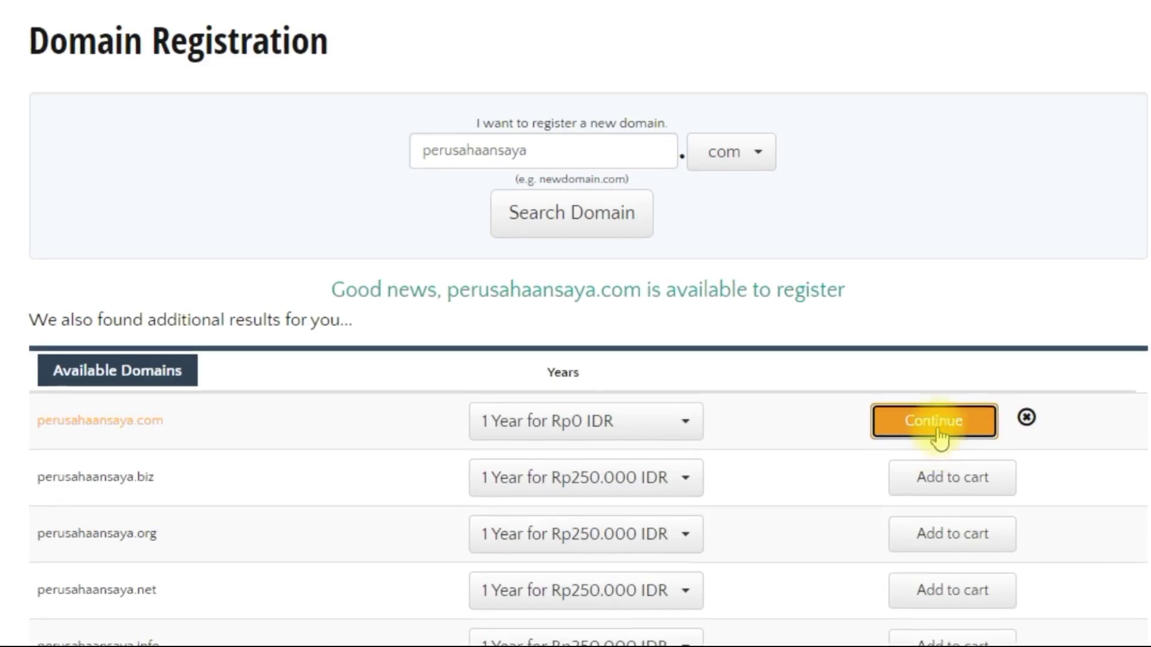
left_click(937, 421)
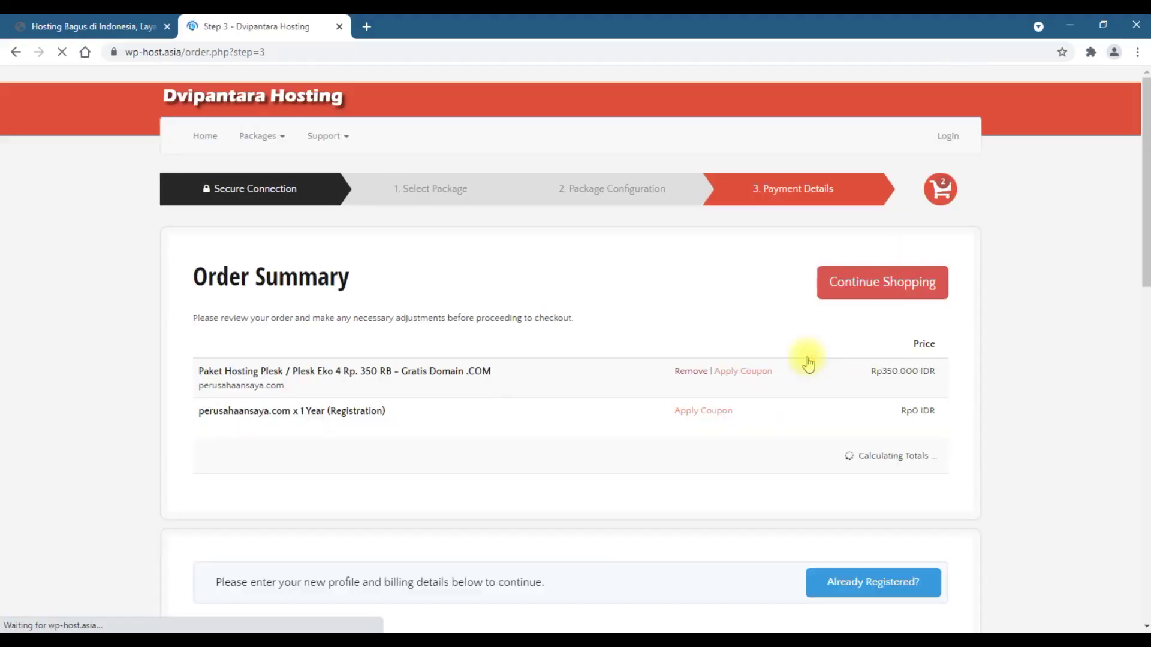
- Scroll through the Step 3 Order Summary to review the Rp350.000 IDR total and empty billing form
scroll(226, 342, "down", 2)
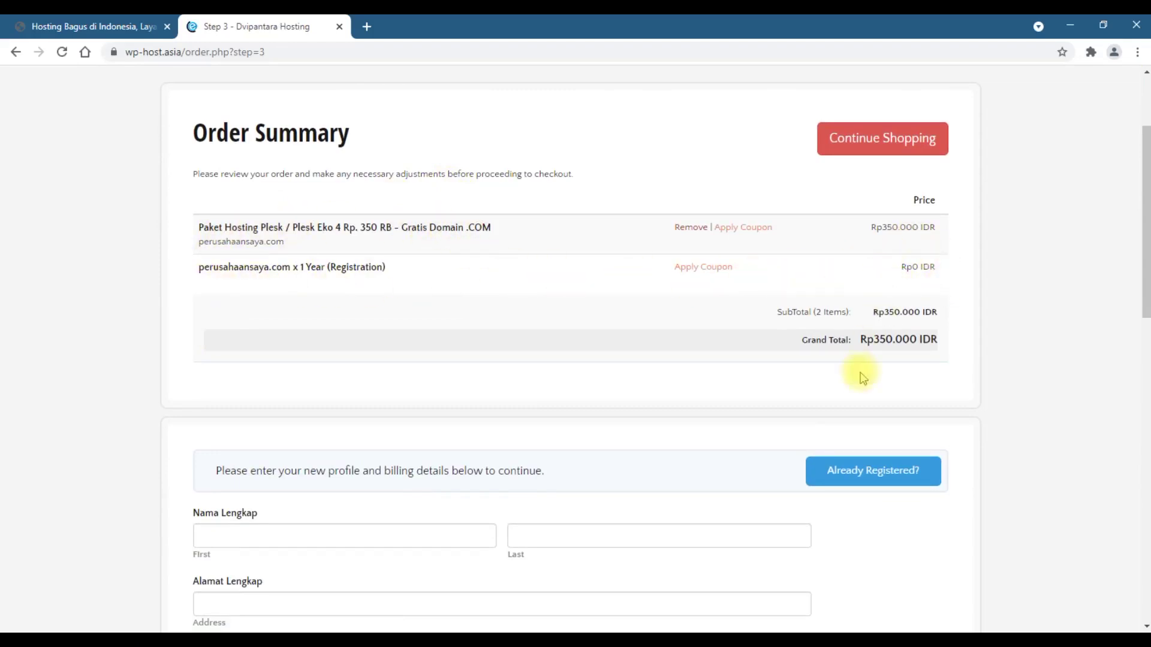
scroll(953, 340, "down", 2)
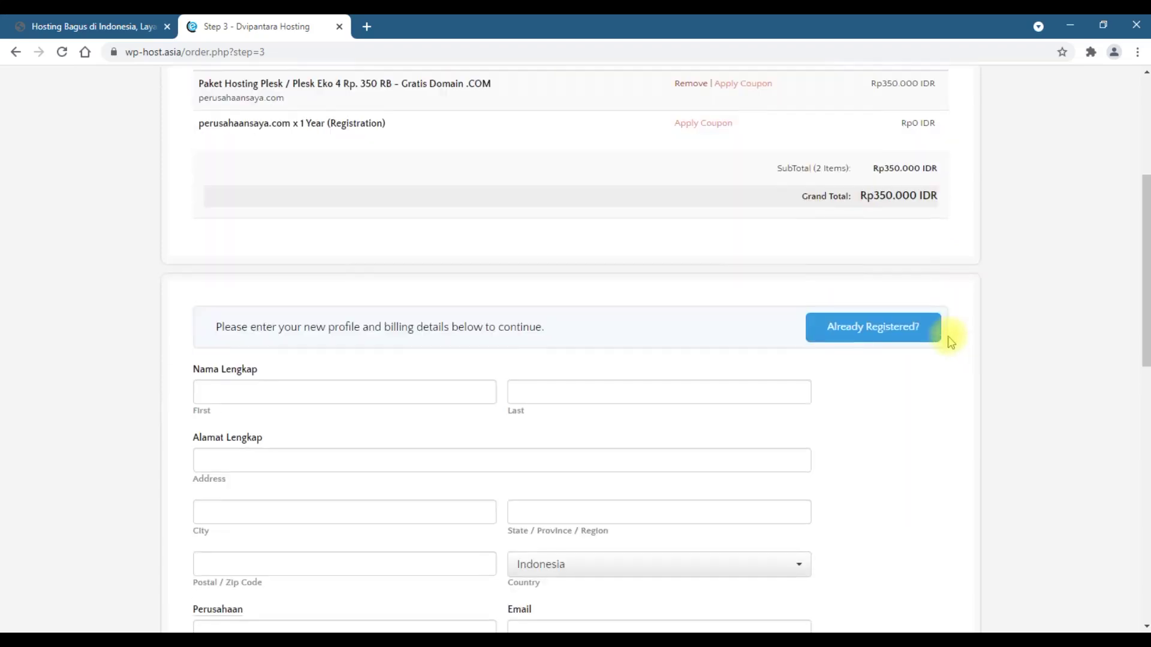
scroll(879, 342, "down", 2)
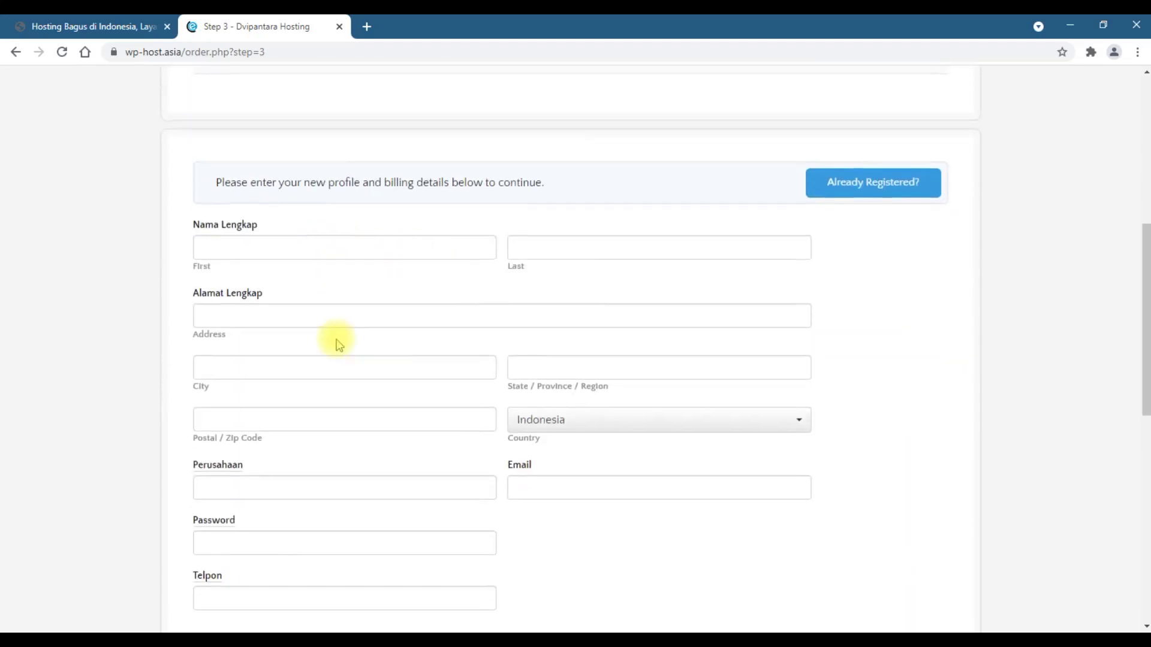
scroll(335, 342, "down", 4)
scroll(335, 342, "up", 5)
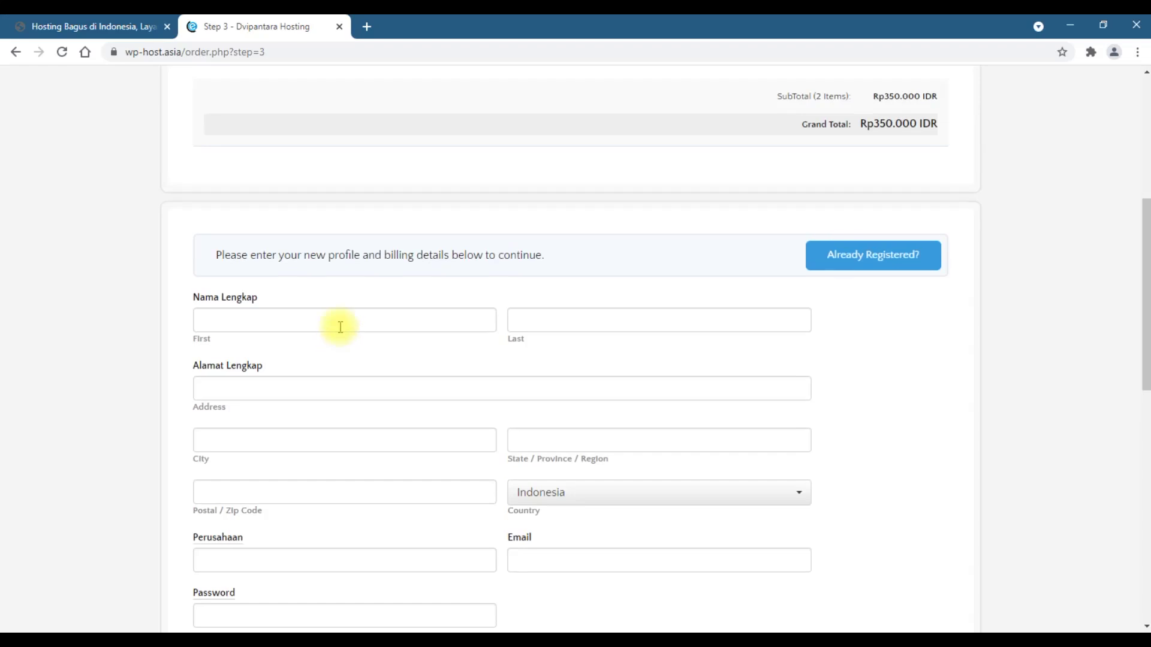
scroll(314, 395, "down", 2)
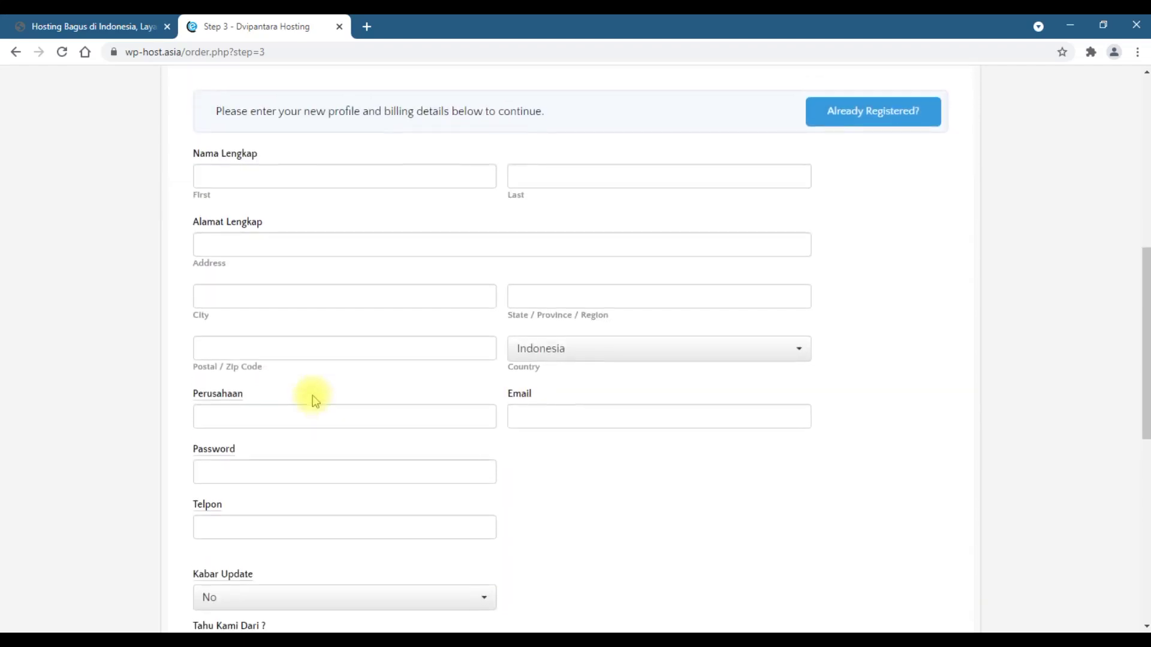
scroll(312, 394, "up", 6)
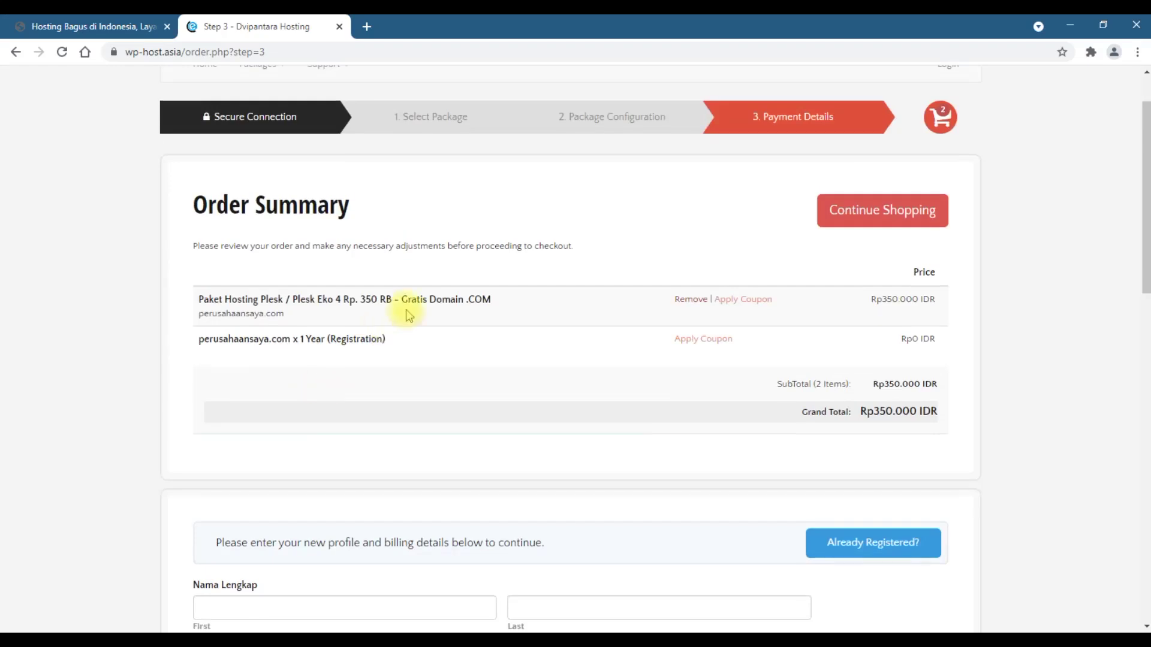
scroll(308, 337, "down", 4)
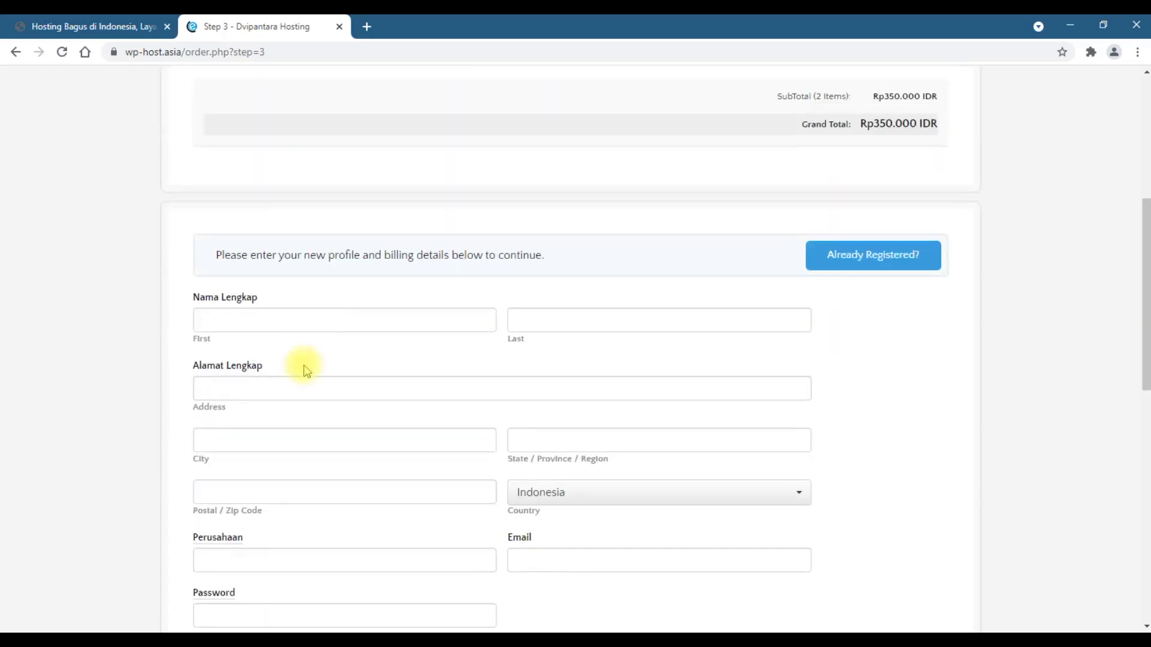
- Enter the customer's first name, last name and street address
left_click(318, 311)
key("Tab")
left_click(320, 384)
- Fill in the city, postal code and state DKI, correcting the misplaced state entry
left_click(311, 429)
type("Utara")
left_click(537, 437)
type("23456")
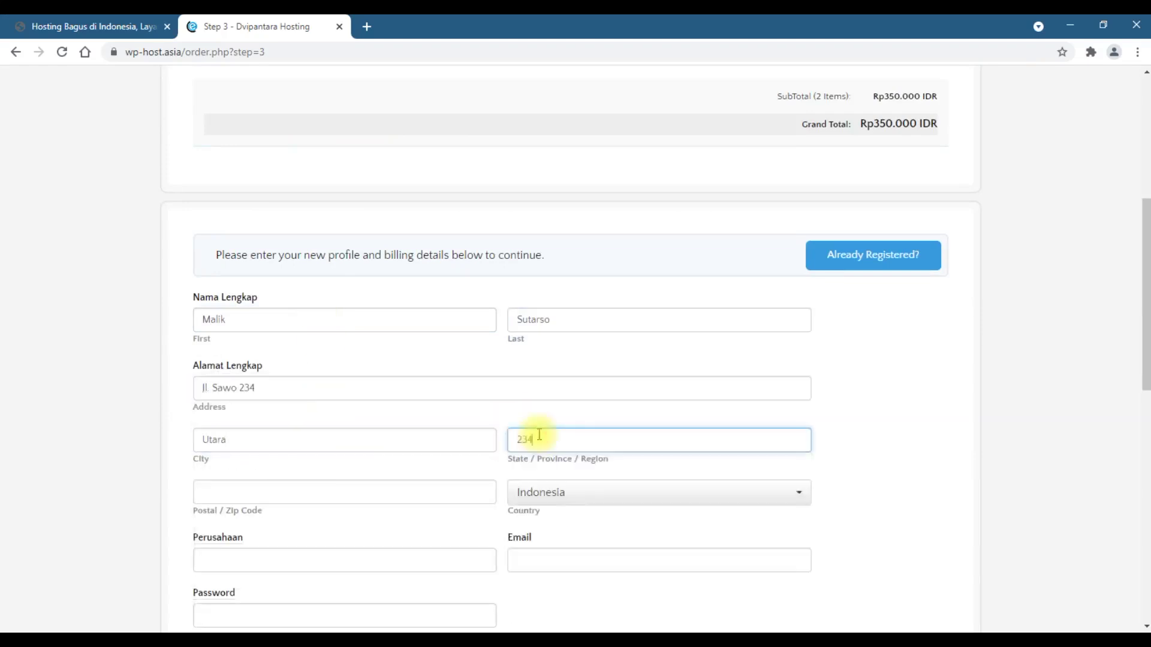
left_click(367, 411)
type("DKI")
double_click(512, 366)
type("DKI")
key("Tab")
type("2345")
scroll(378, 403, "down", 3)
- Enter company 'Perusahaan Saya', the customer's e-mail, an account password and phone number
left_click(378, 275)
type("Perusahaan Saya")
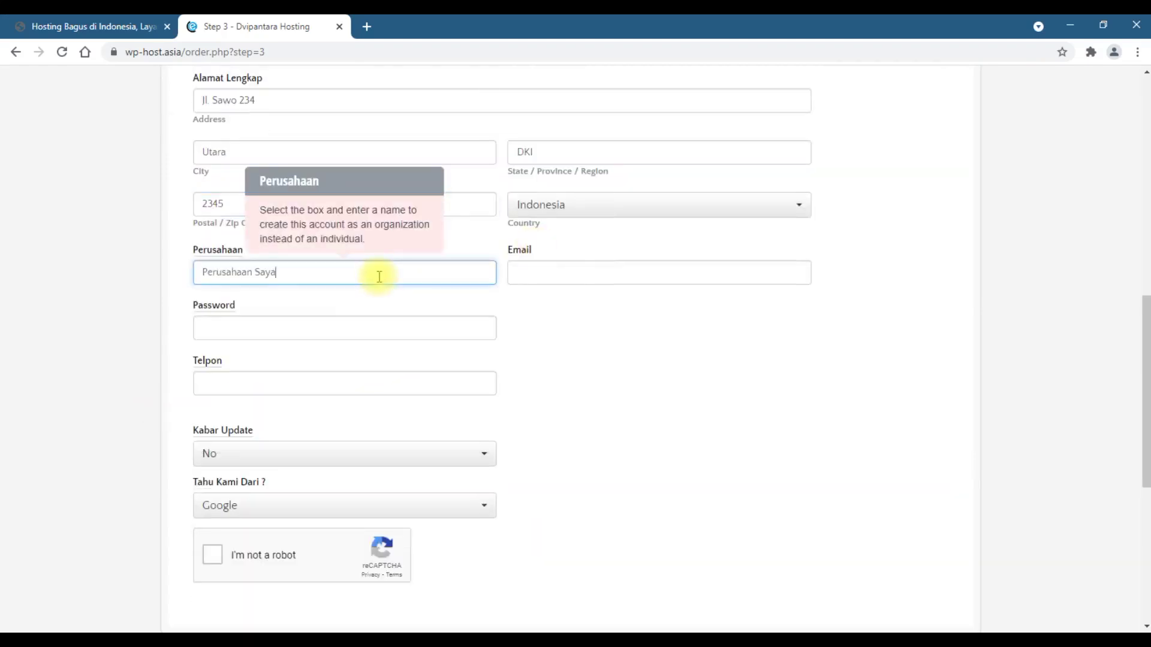
key("Tab")
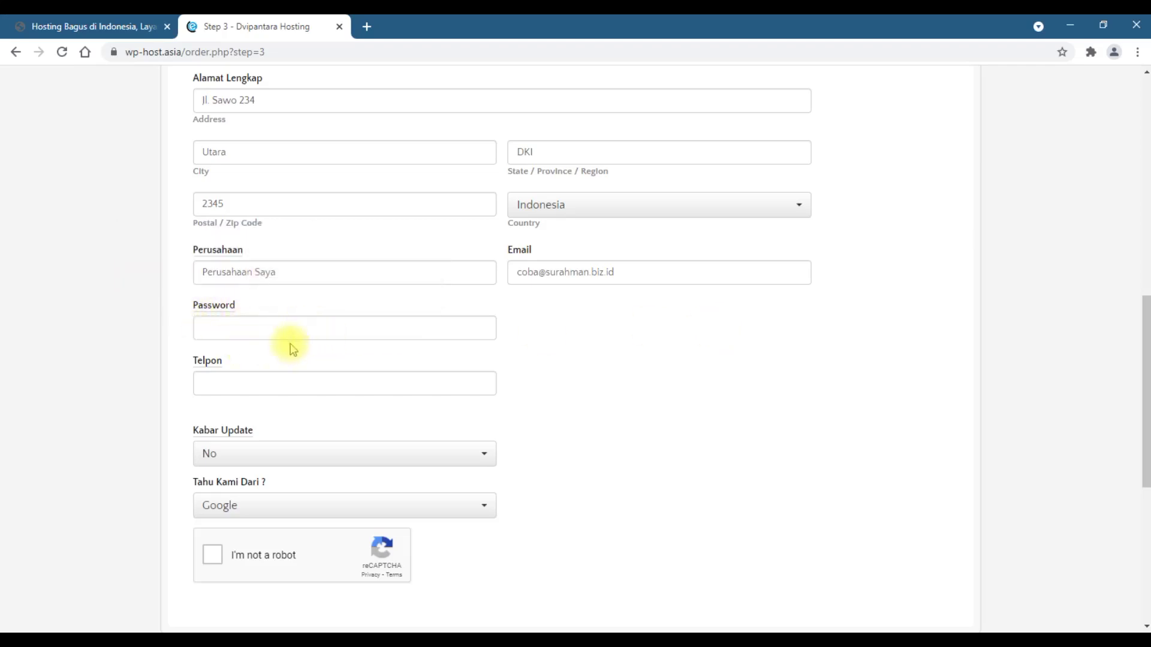
mouse_move(260, 317)
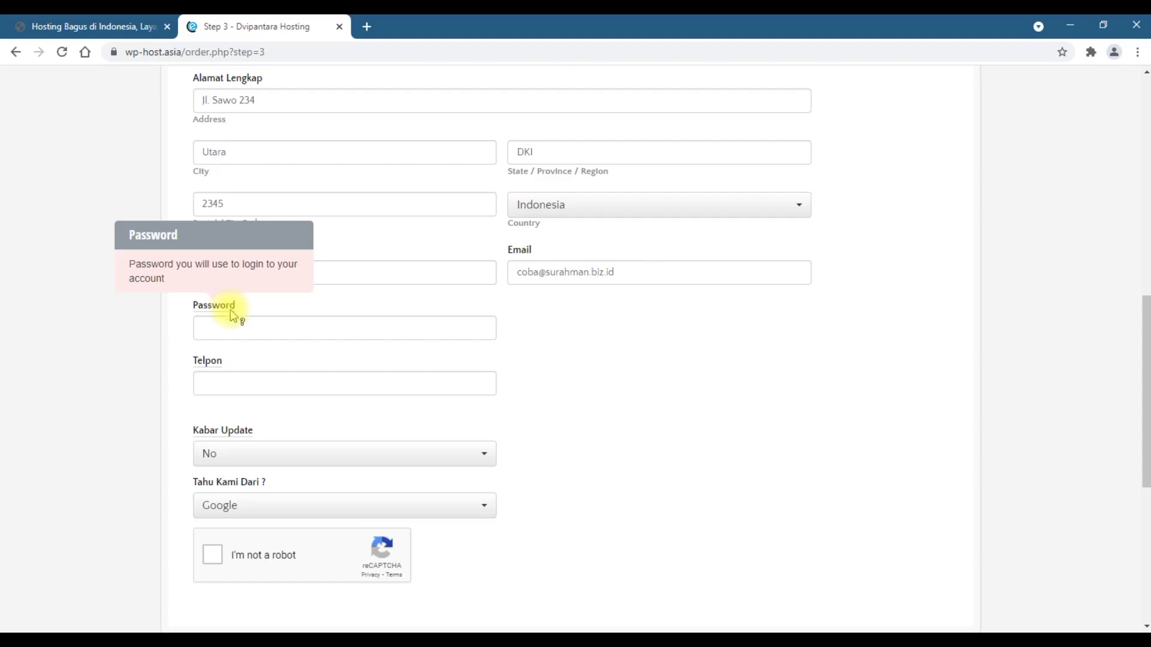
left_click(237, 326)
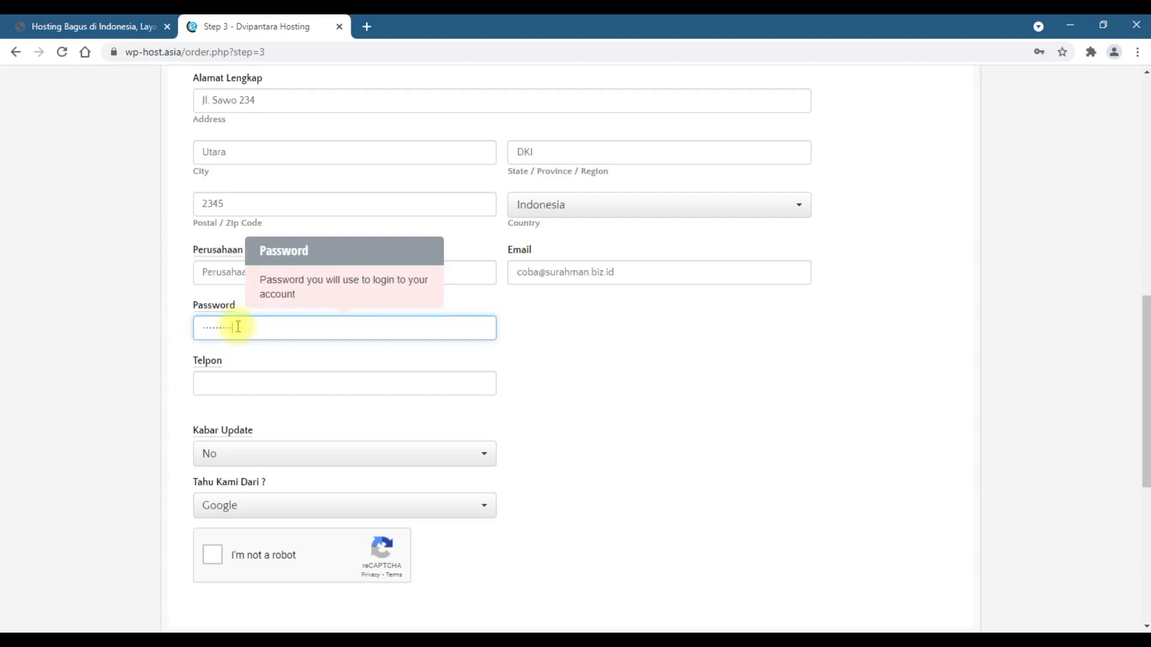
left_click(265, 385)
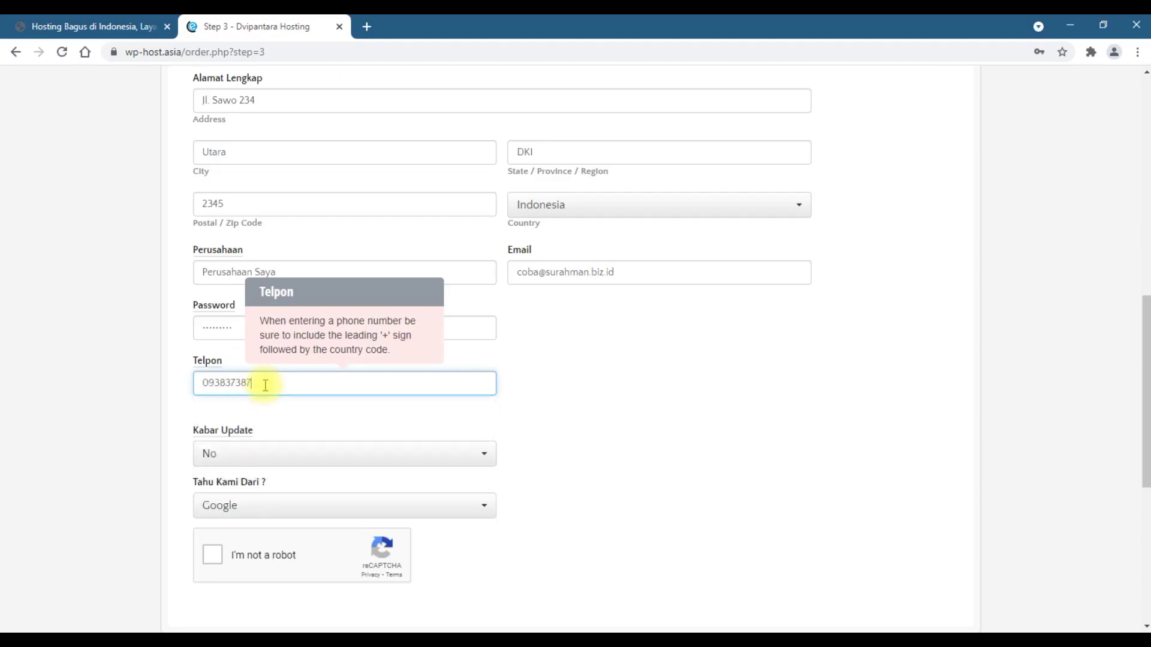
scroll(266, 384, "down", 3)
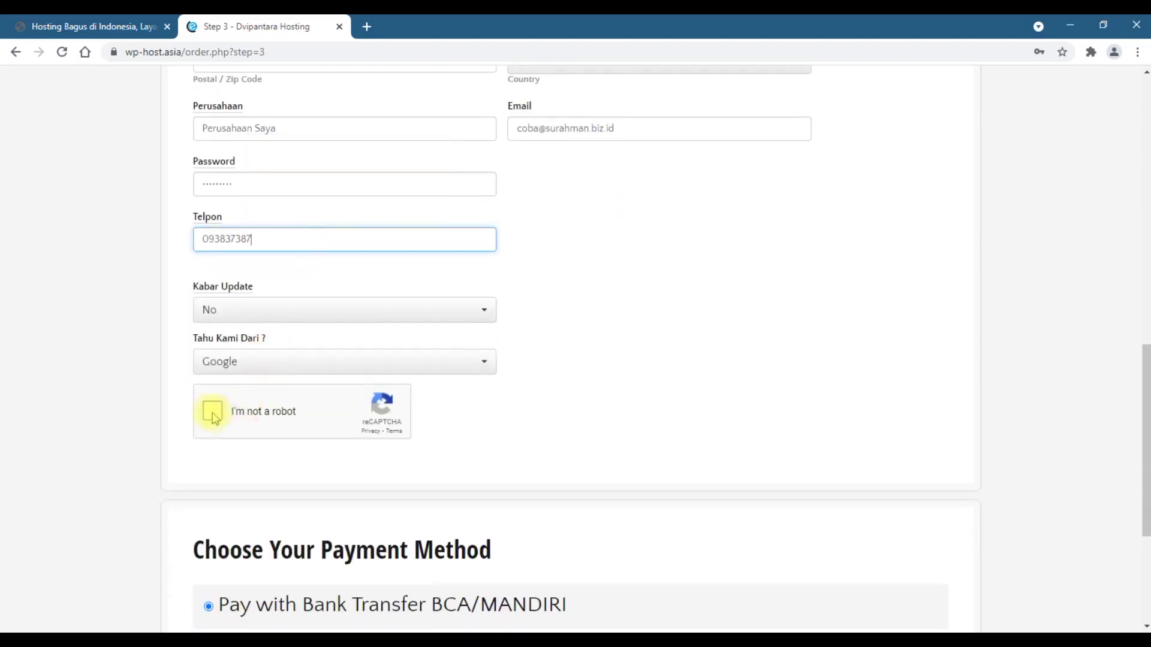
- Pass the human verification, accept the Terms and Conditions and place the order via Bank Transfer BCA/MANDIRI
left_click(212, 412)
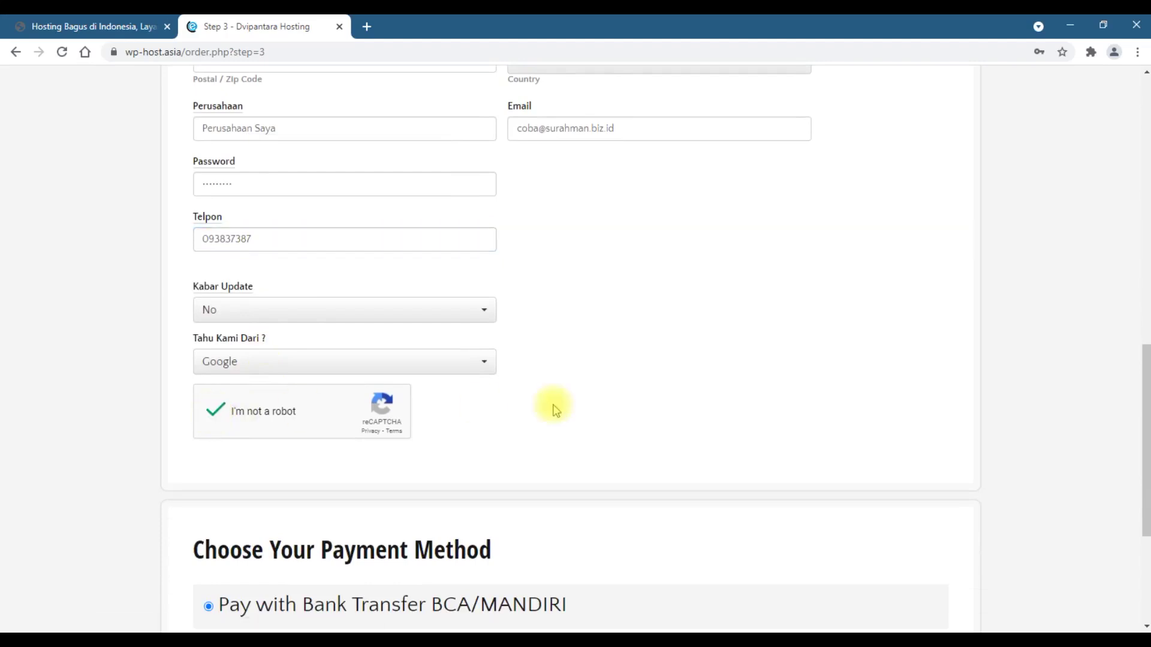
scroll(552, 407, "down", 4)
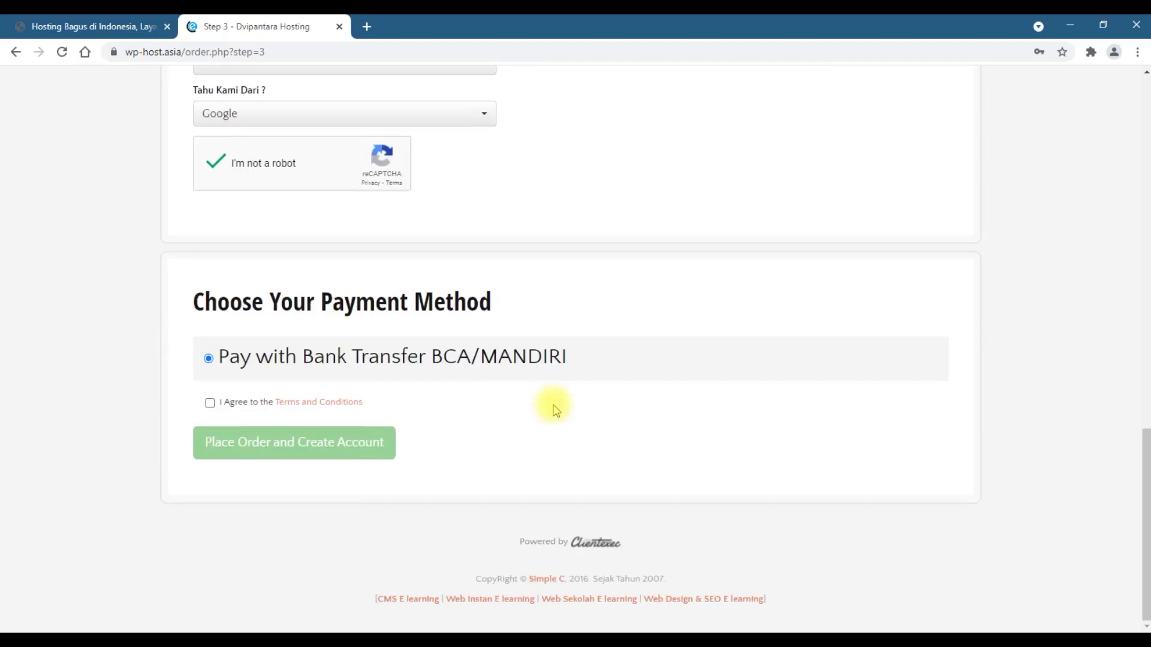
left_click(210, 403)
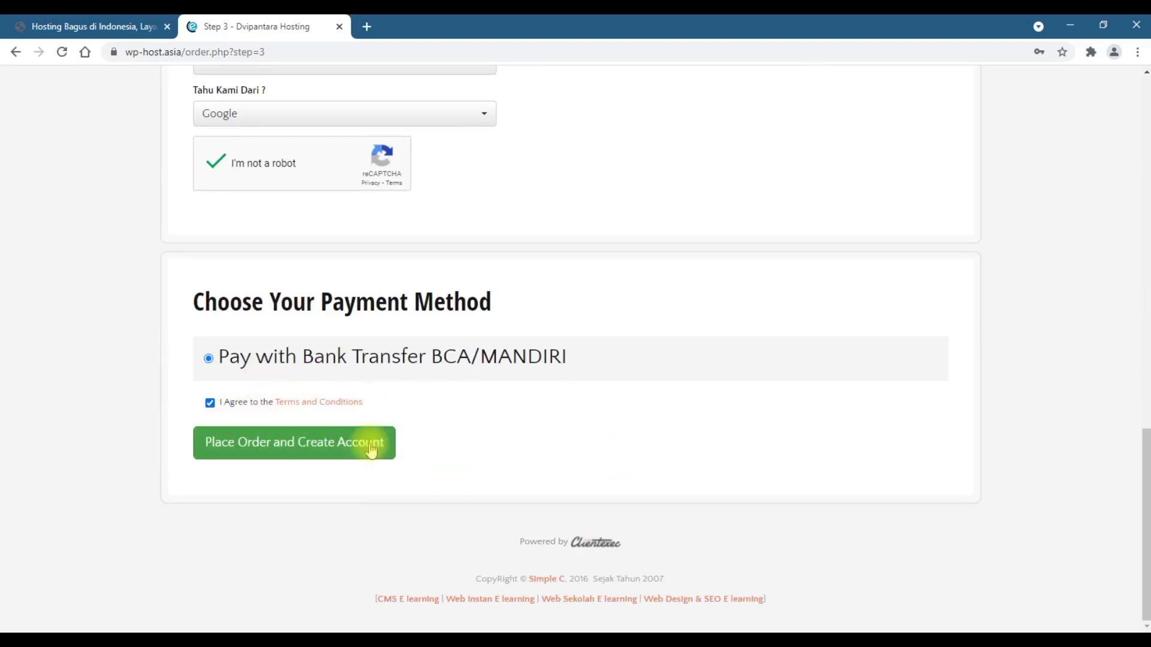
left_click(250, 455)
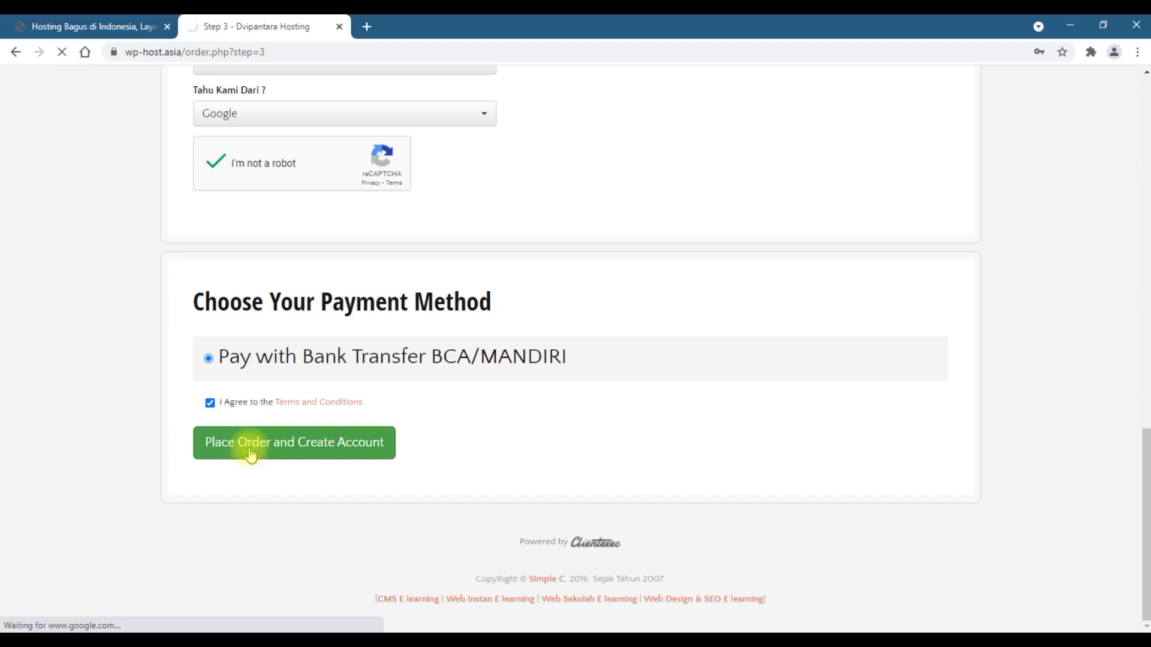
- Scroll up to read the red password errors about mixed case and numbers, then return to the Password field
scroll(438, 219, "down", 10)
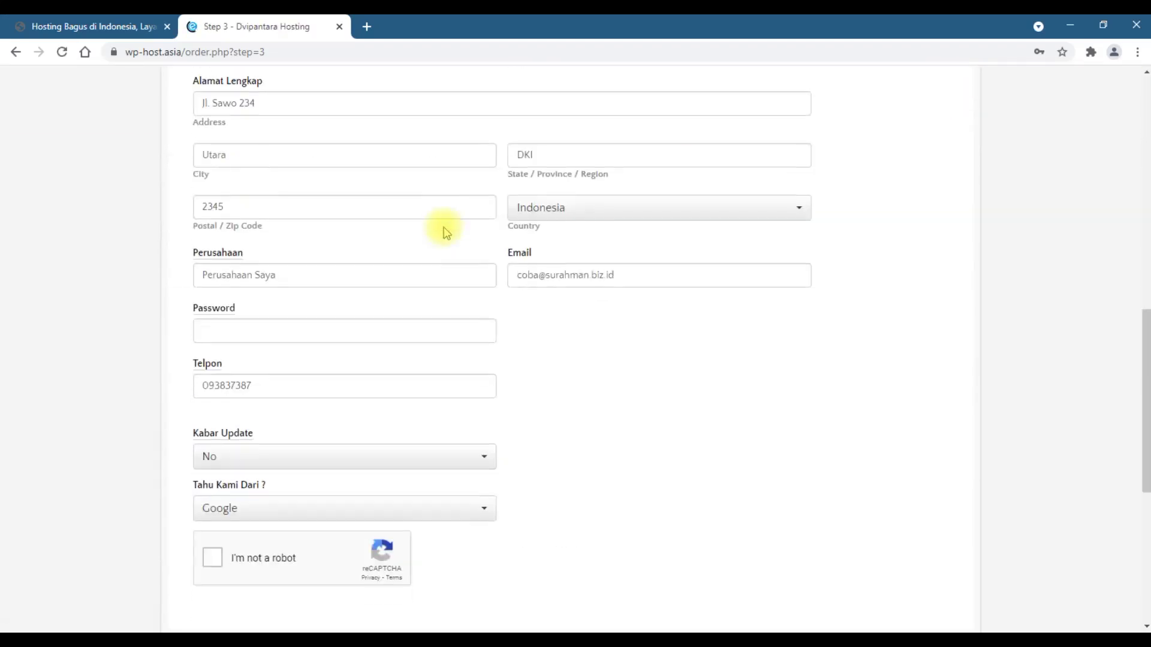
scroll(445, 232, "down", 5)
scroll(443, 229, "up", 12)
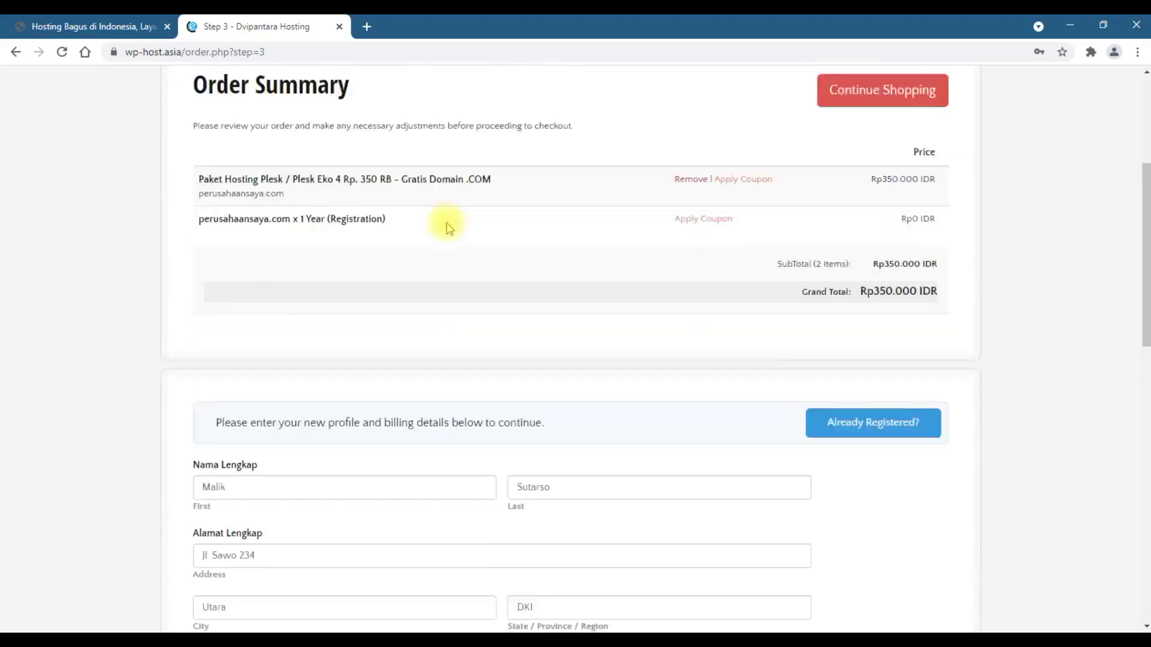
scroll(446, 227, "up", 3)
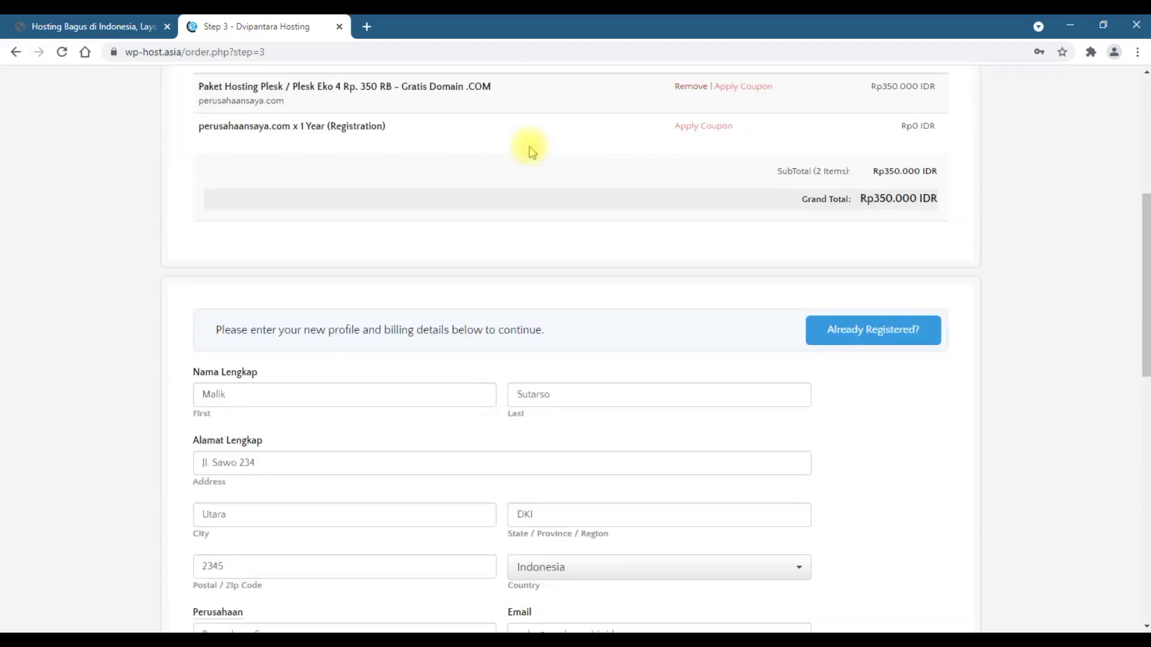
scroll(527, 146, "up", 5)
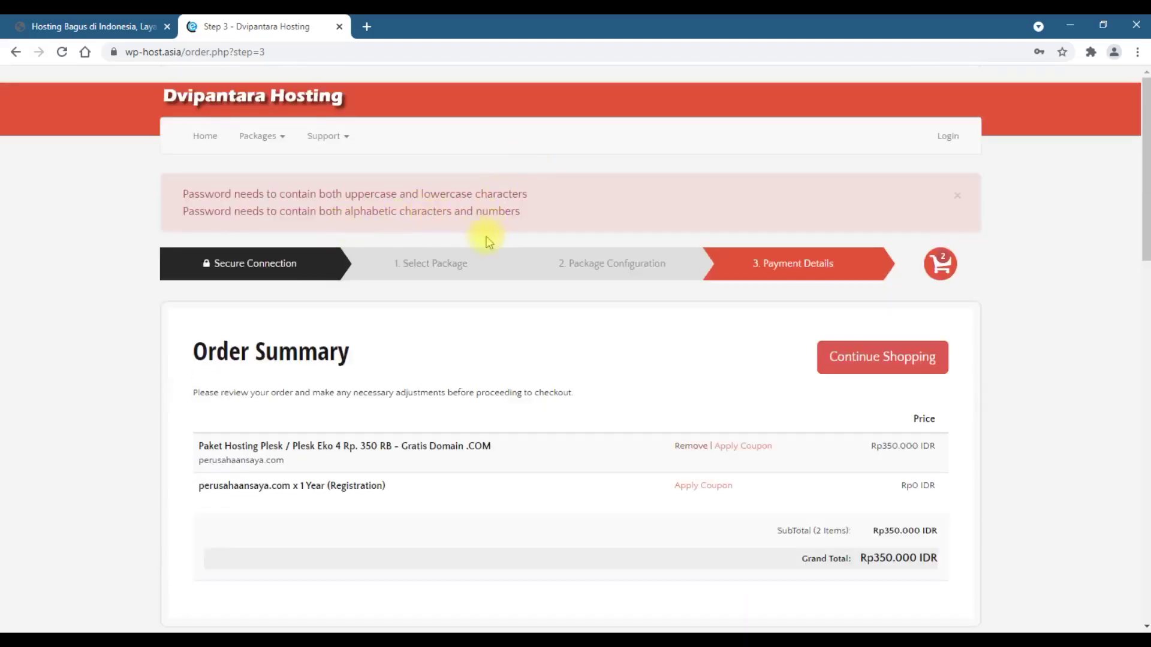
scroll(516, 219, "down", 15)
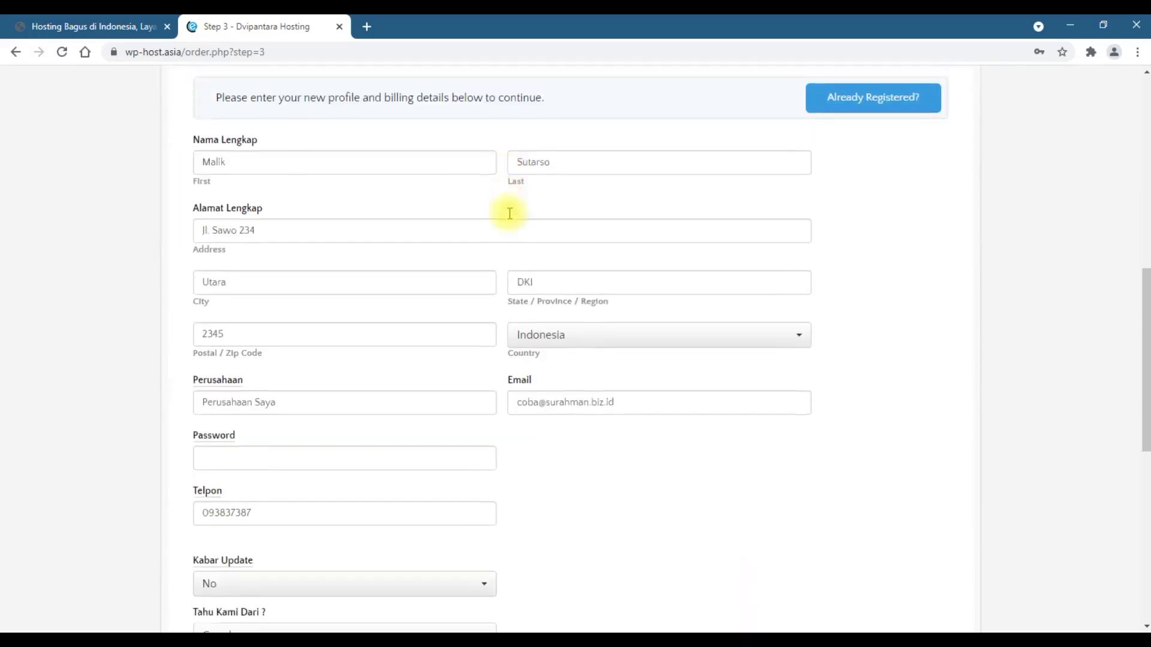
scroll(510, 217, "up", 2)
- Enter a stronger account password, pass reCAPTCHA, accept the Terms, and place the order again
left_click(399, 197)
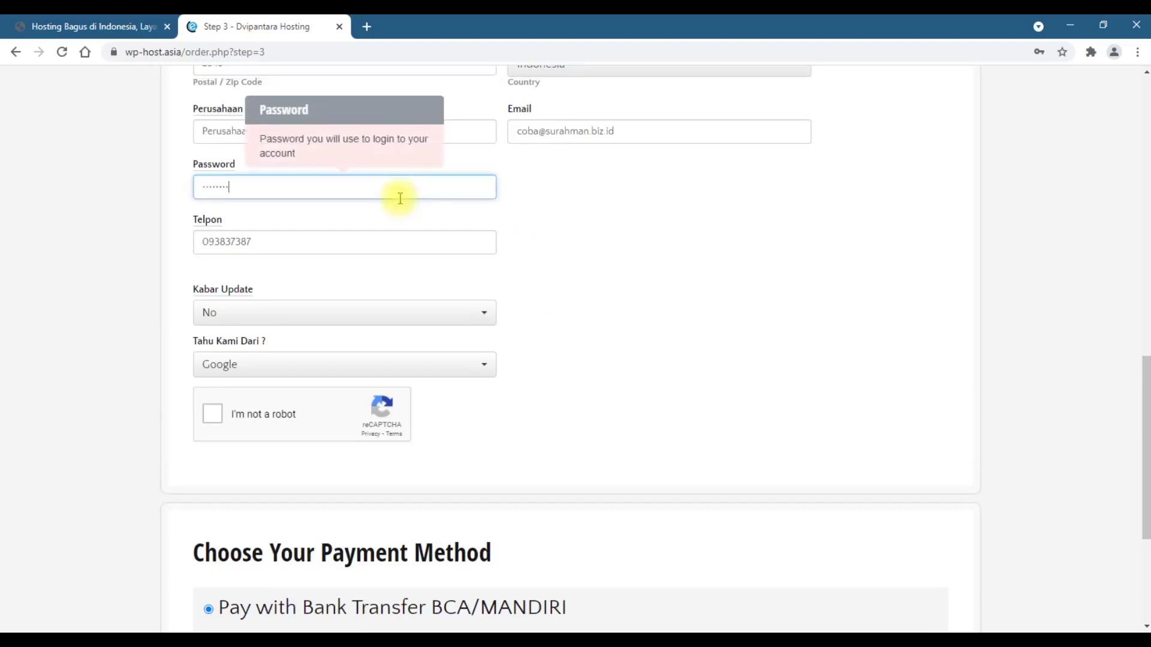
type("••••••••••••••")
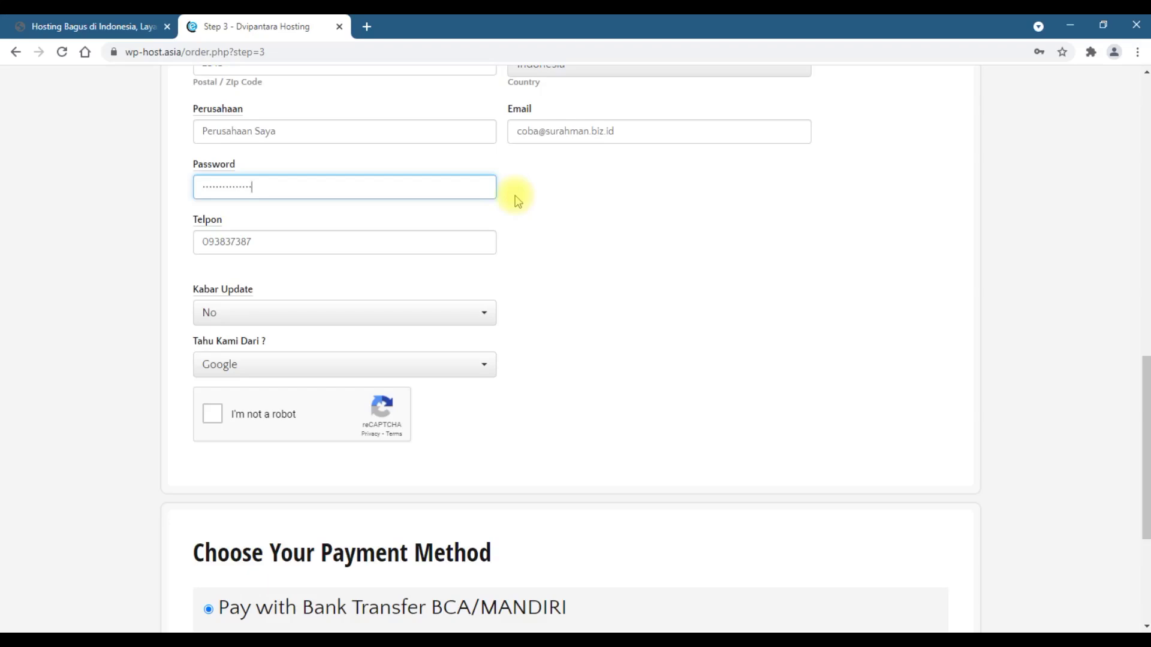
left_click(213, 414)
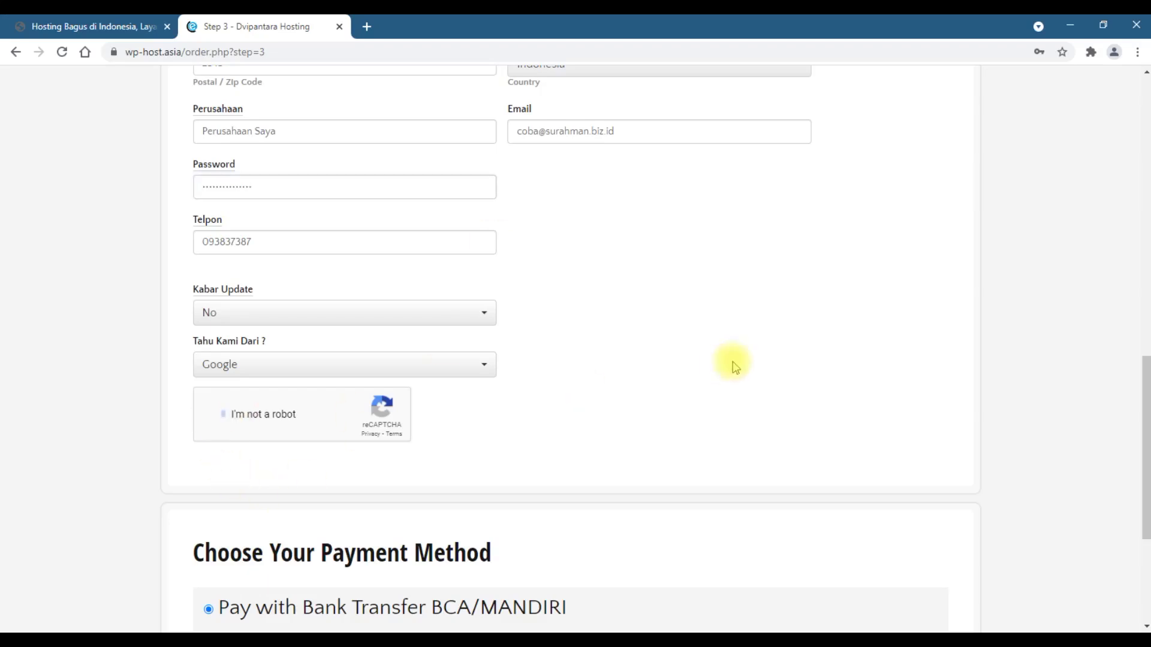
scroll(728, 364, "down", 5)
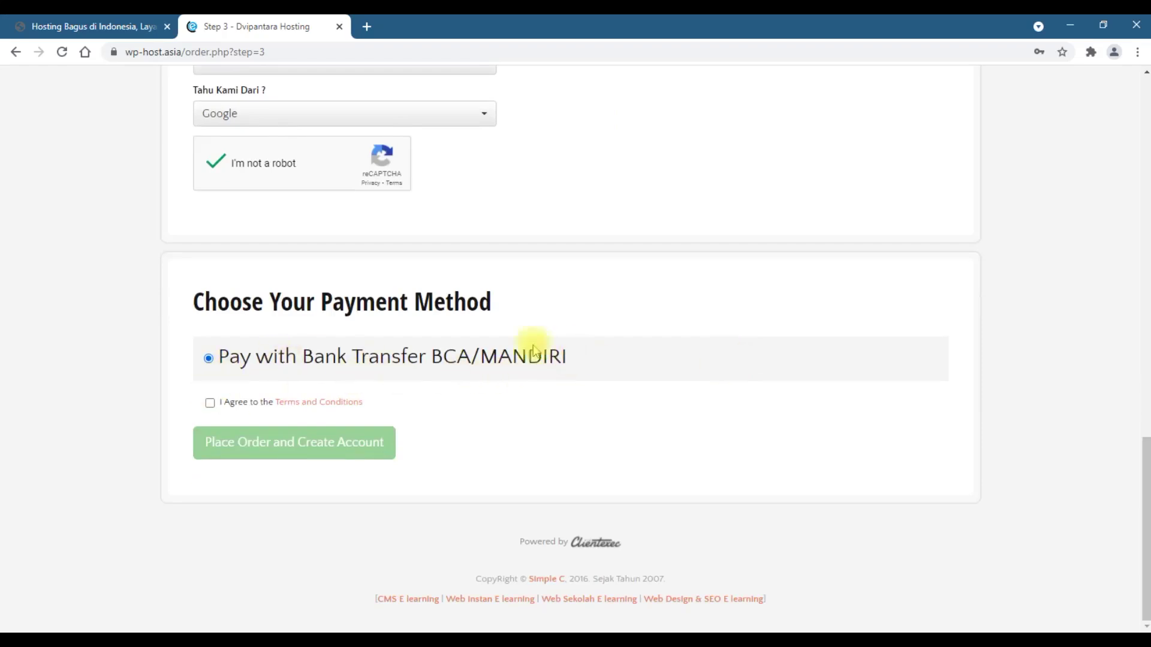
left_click(209, 404)
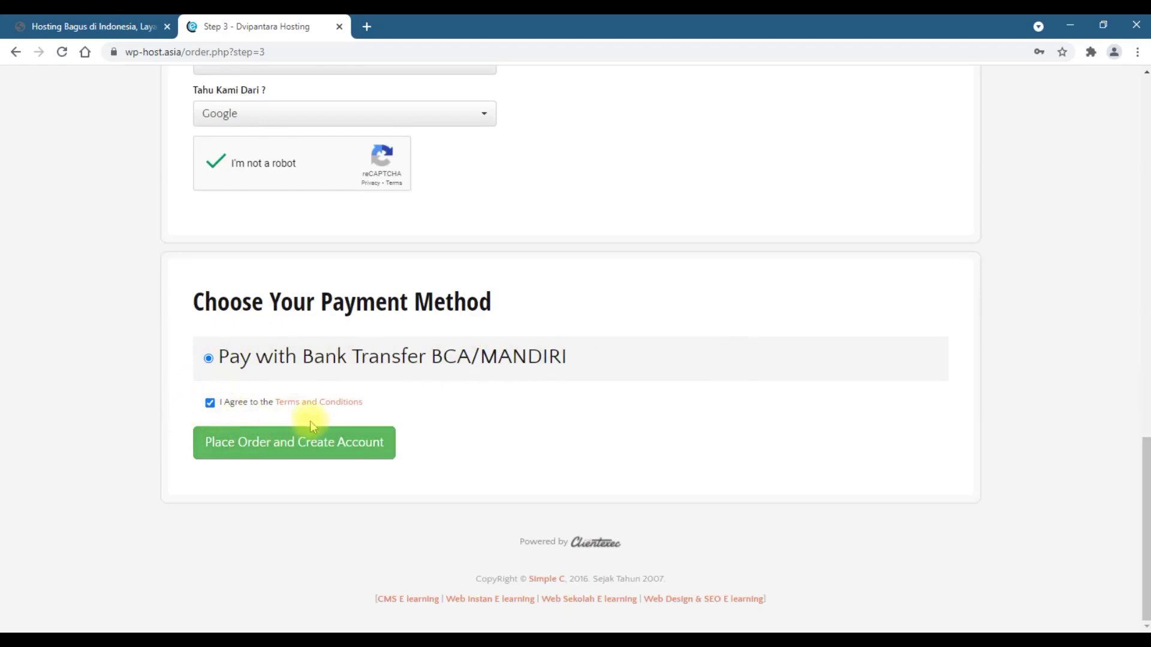
left_click(277, 456)
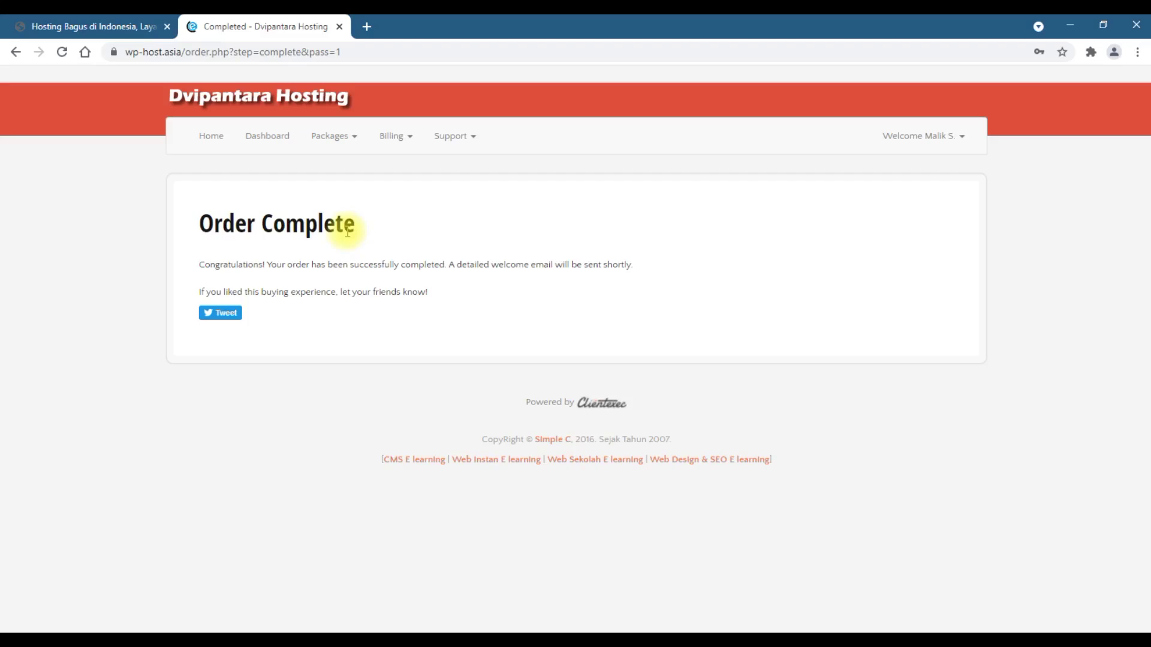
- Open invoice #2070 from Billing > My Invoices and scroll through its Rp350.000 Not Paid details
left_click(403, 137)
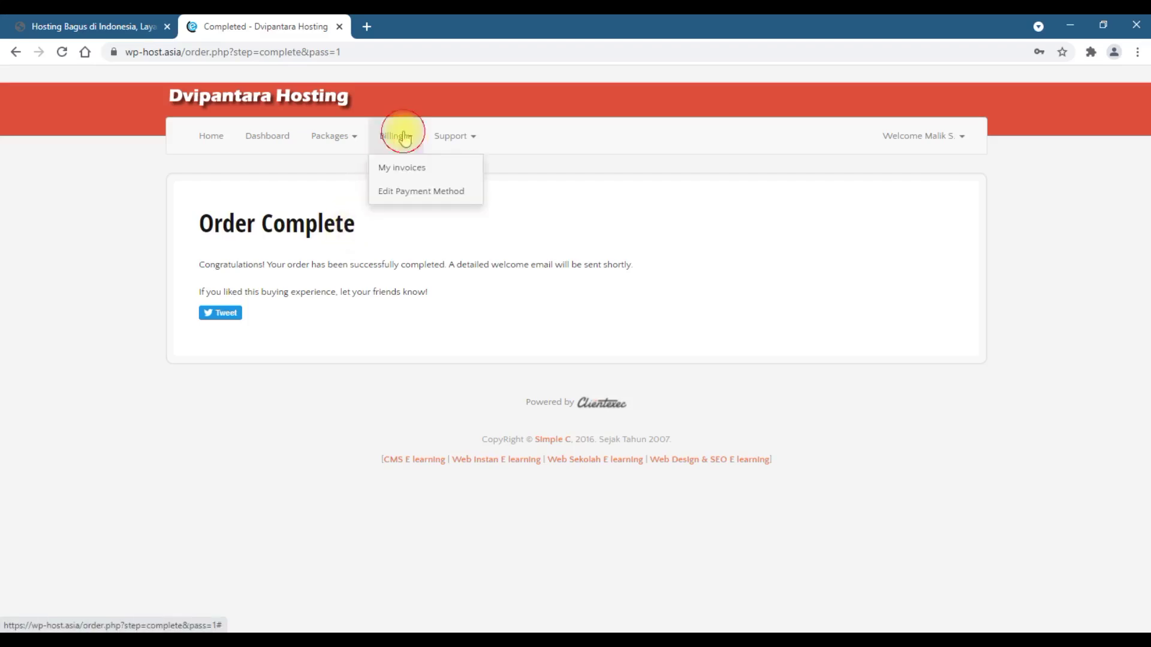
left_click(403, 170)
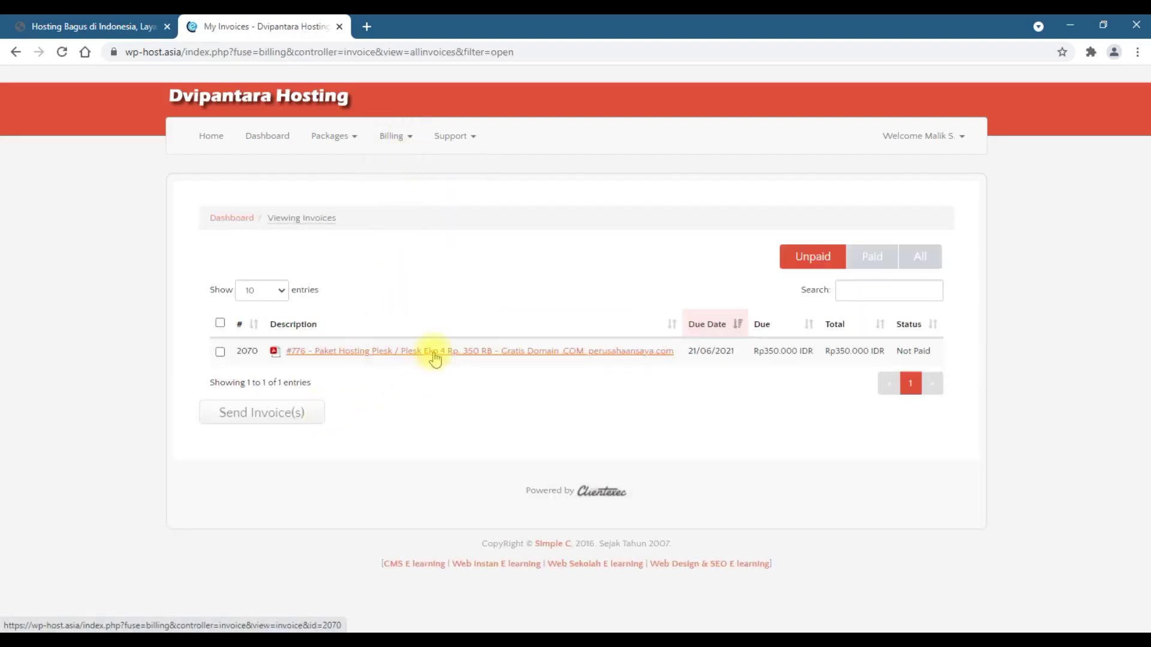
left_click(435, 359)
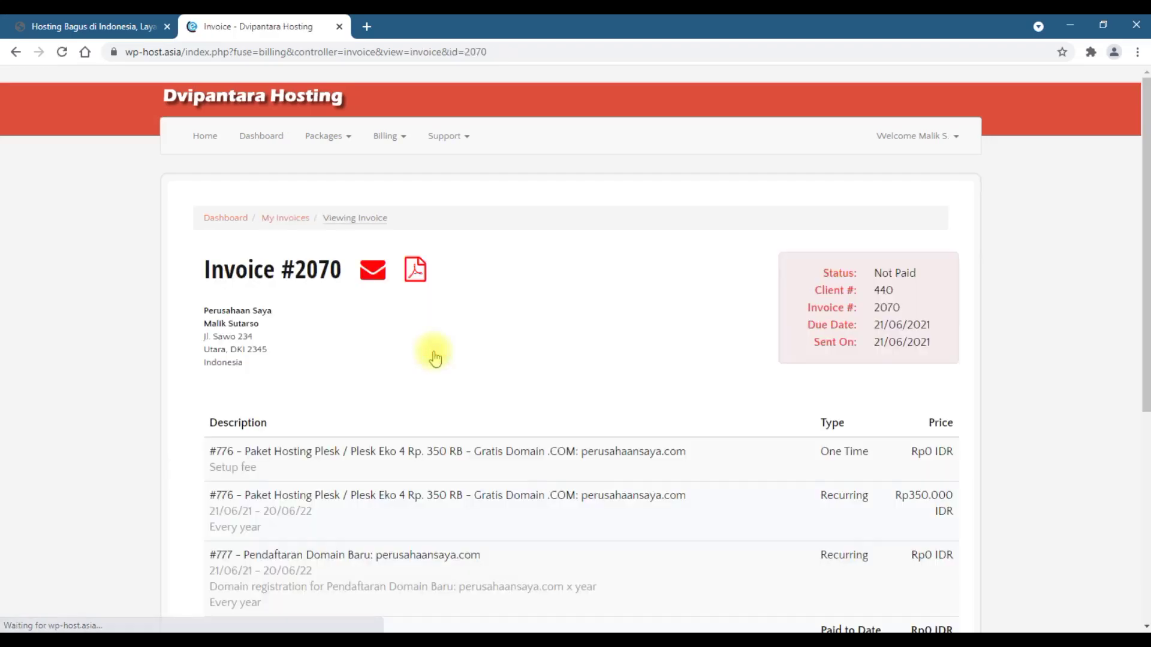
scroll(505, 420, "down", 2)
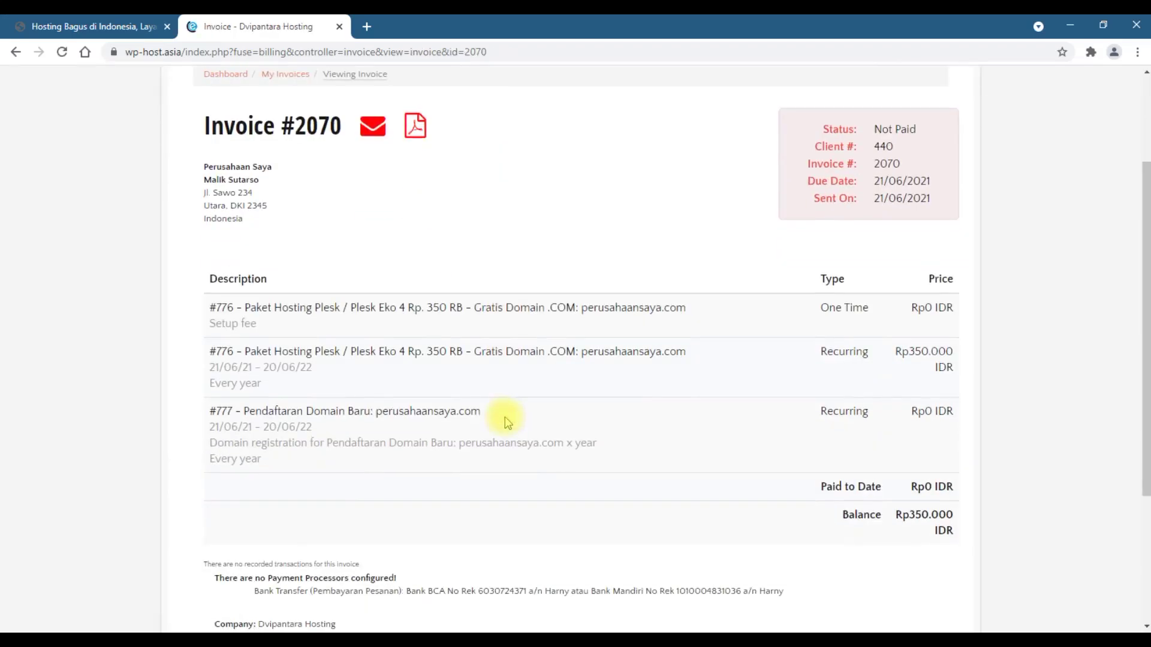
scroll(527, 470, "down", 2)
scroll(513, 462, "up", 4)
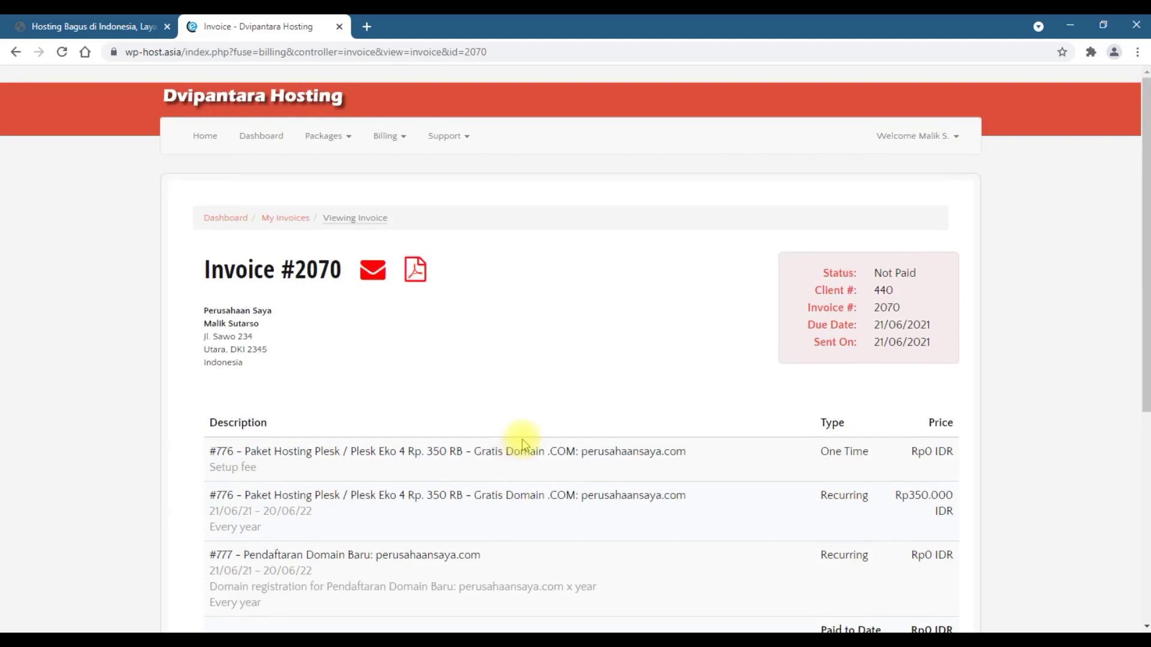
scroll(521, 445, "down", 5)
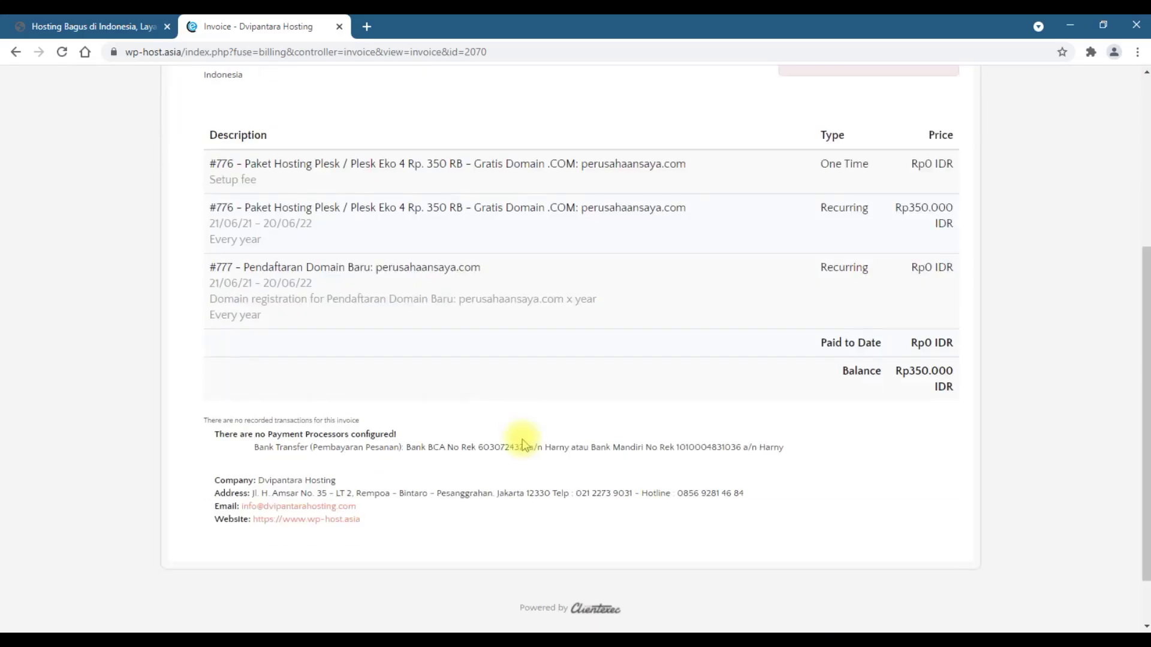
scroll(522, 445, "up", 1)
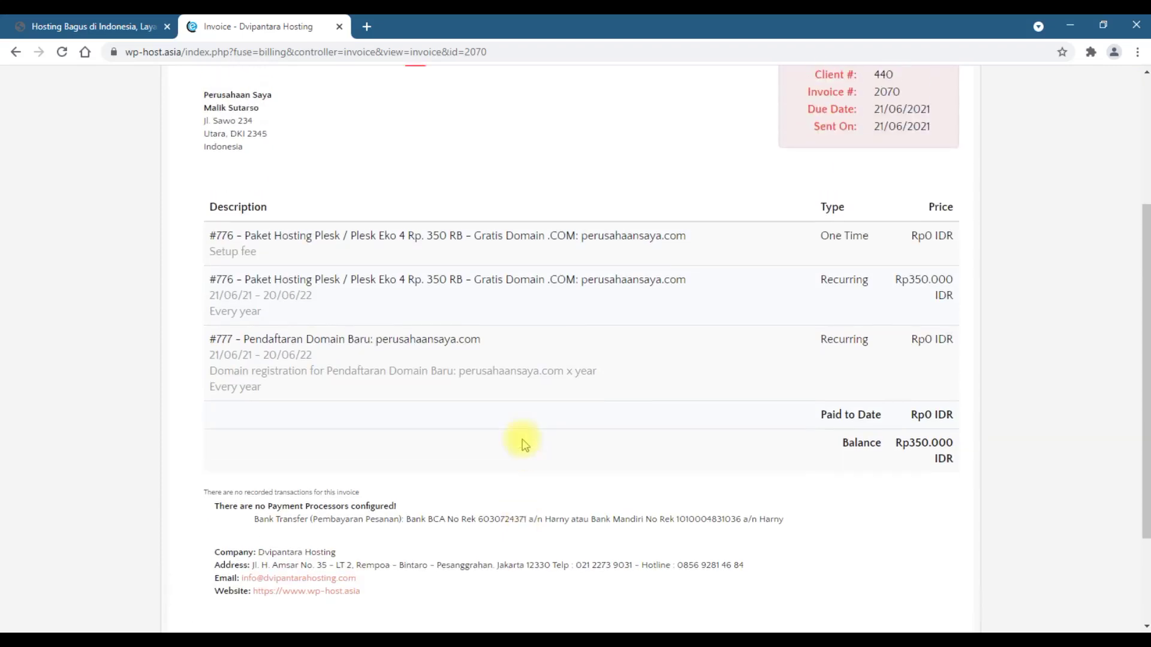
scroll(525, 444, "down", 2)
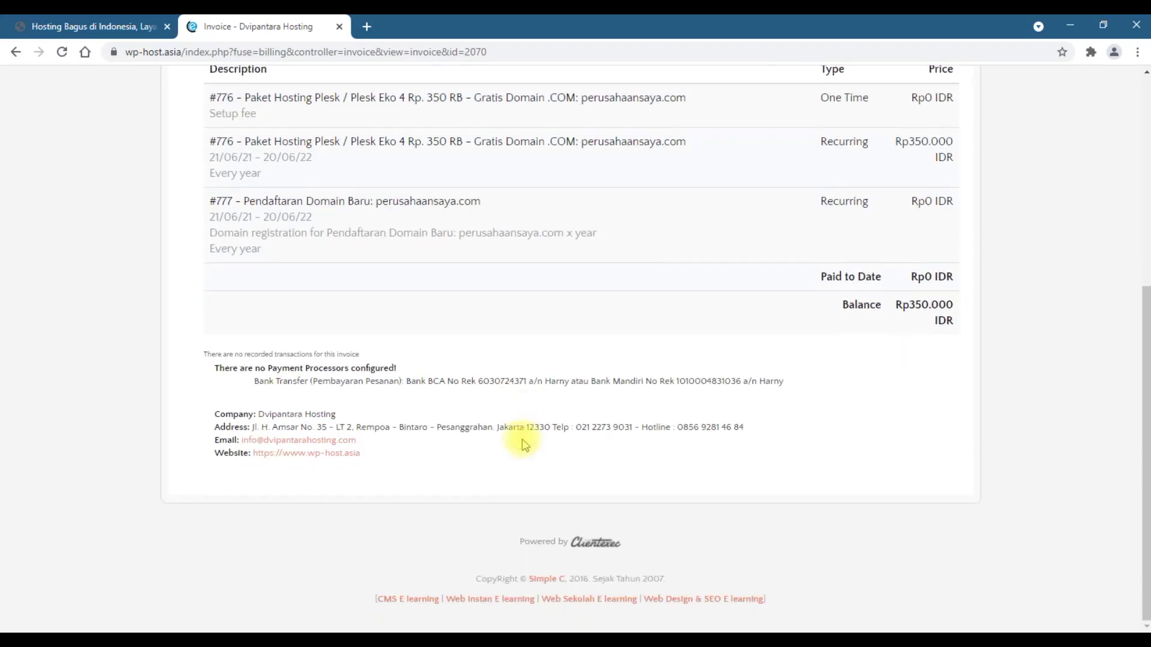
- Highlight the company's hotline number on the invoice, then return to the top of the page
left_click_drag(678, 428, 740, 426)
left_click(763, 436)
left_click_drag(707, 427, 577, 426)
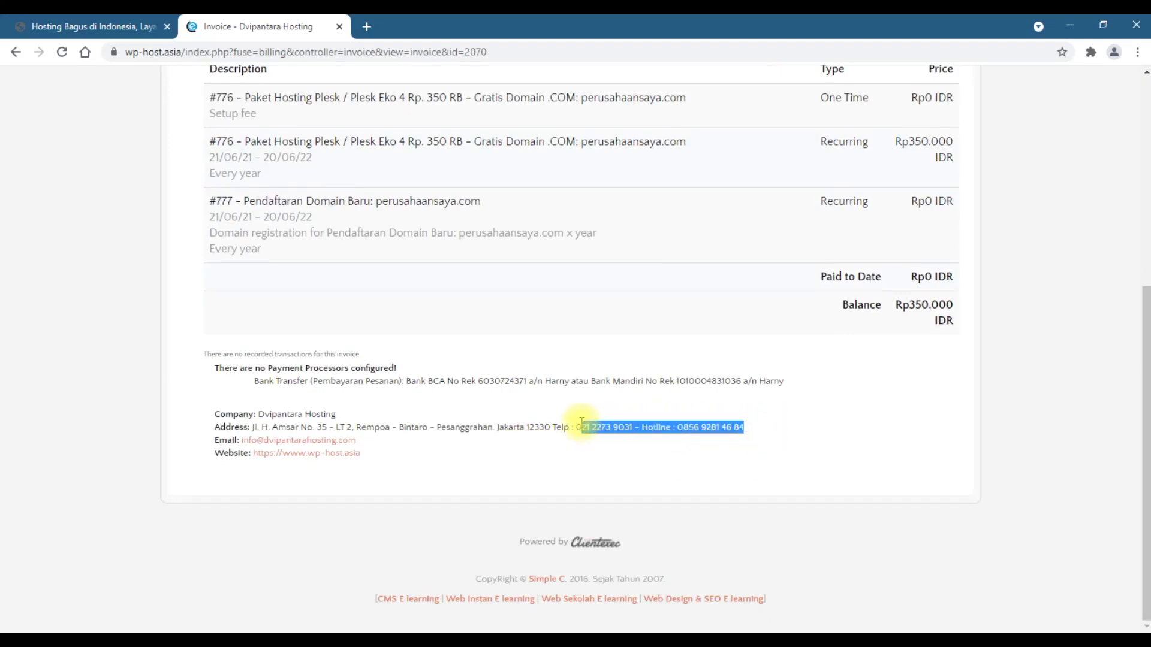
left_click(585, 455)
scroll(573, 448, "up", 1)
scroll(573, 449, "up", 5)
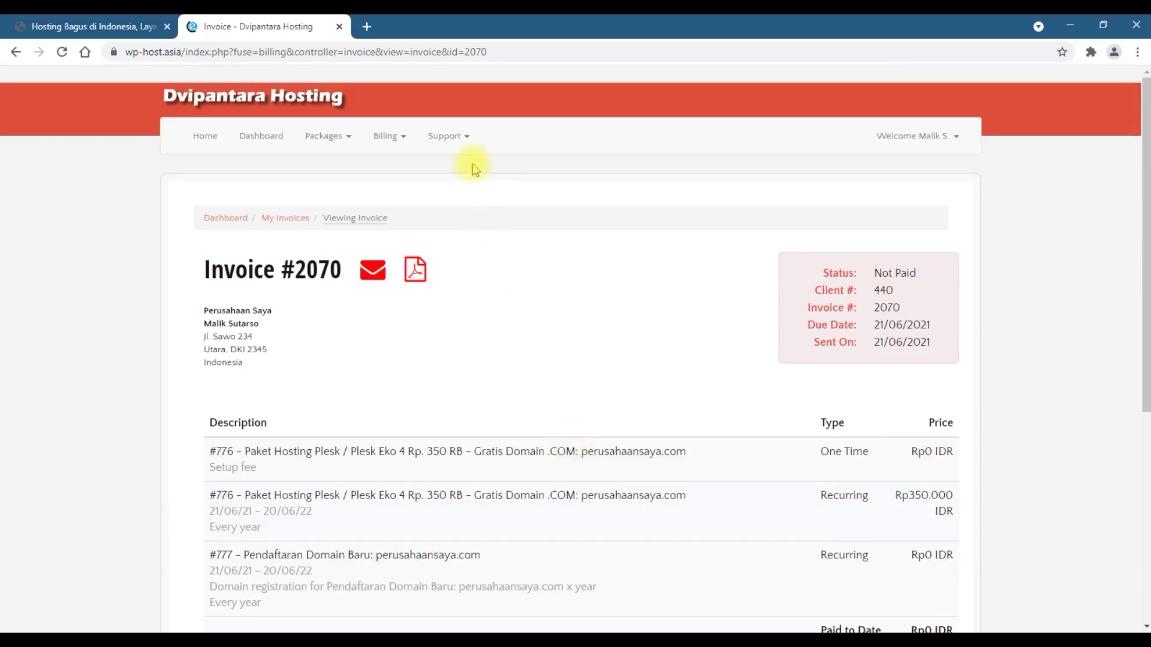
- Go to Support > Submit a request and scroll through the empty 'File a ticket' form
left_click(462, 141)
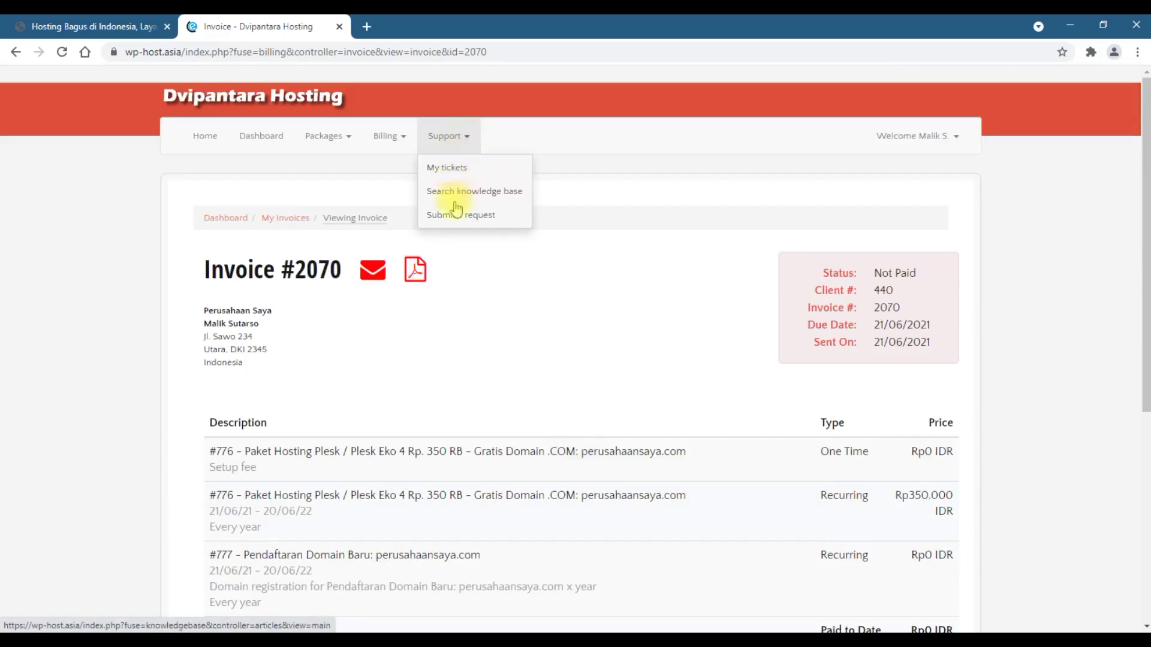
left_click(465, 221)
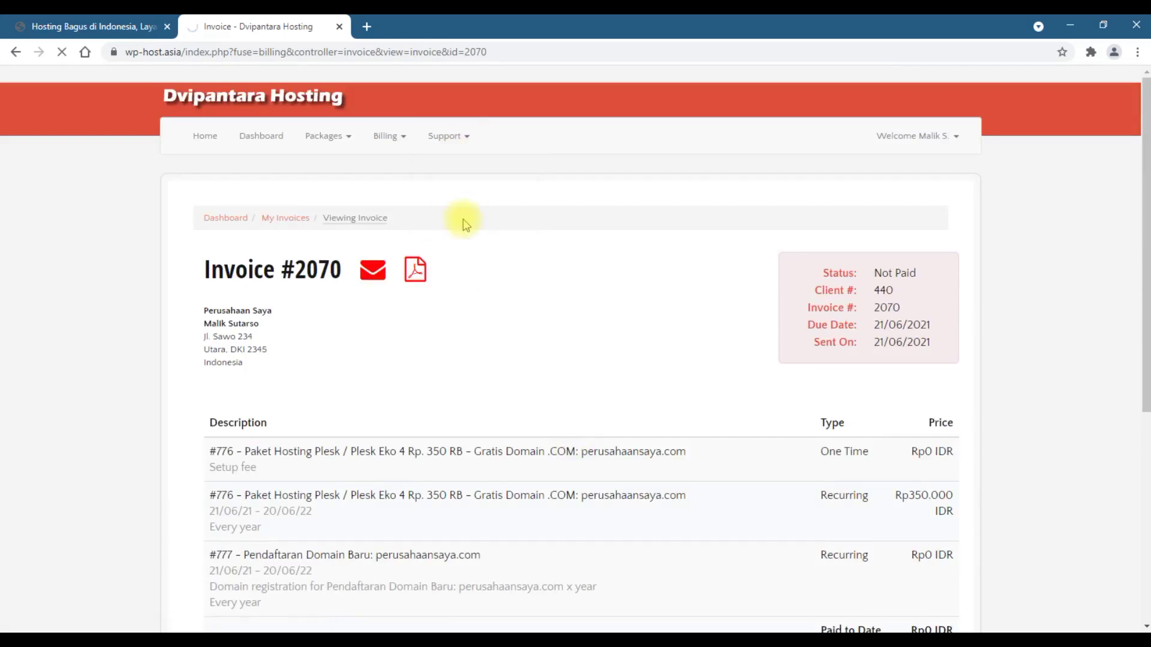
scroll(372, 361, "down", 1)
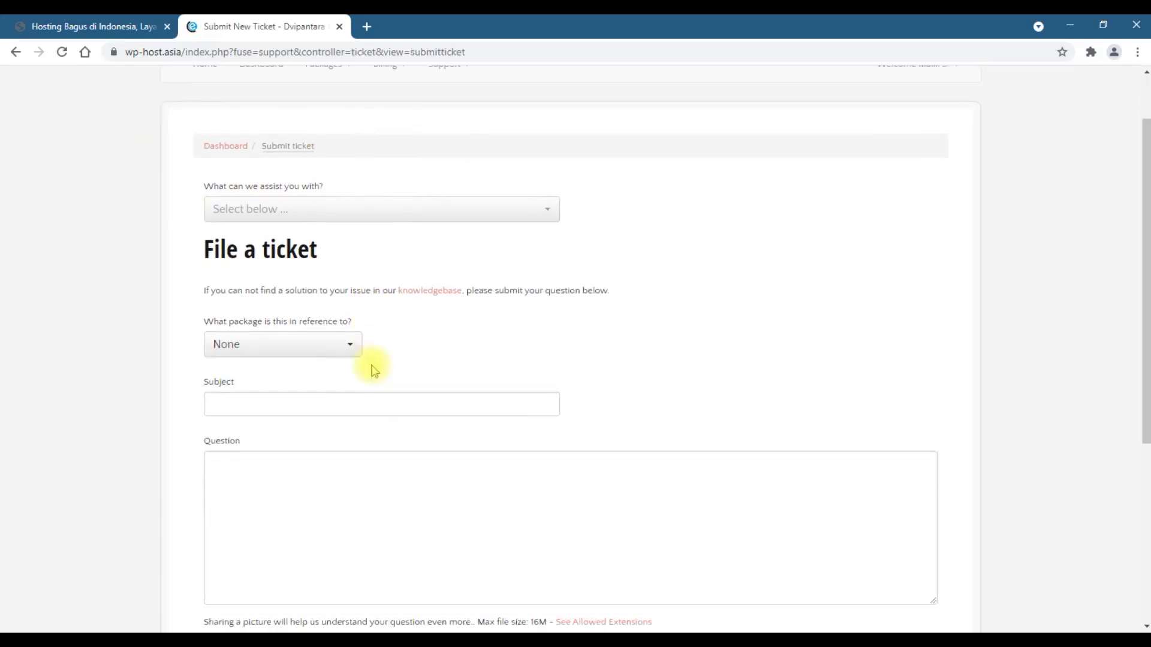
scroll(332, 400, "down", 5)
scroll(332, 403, "down", 1)
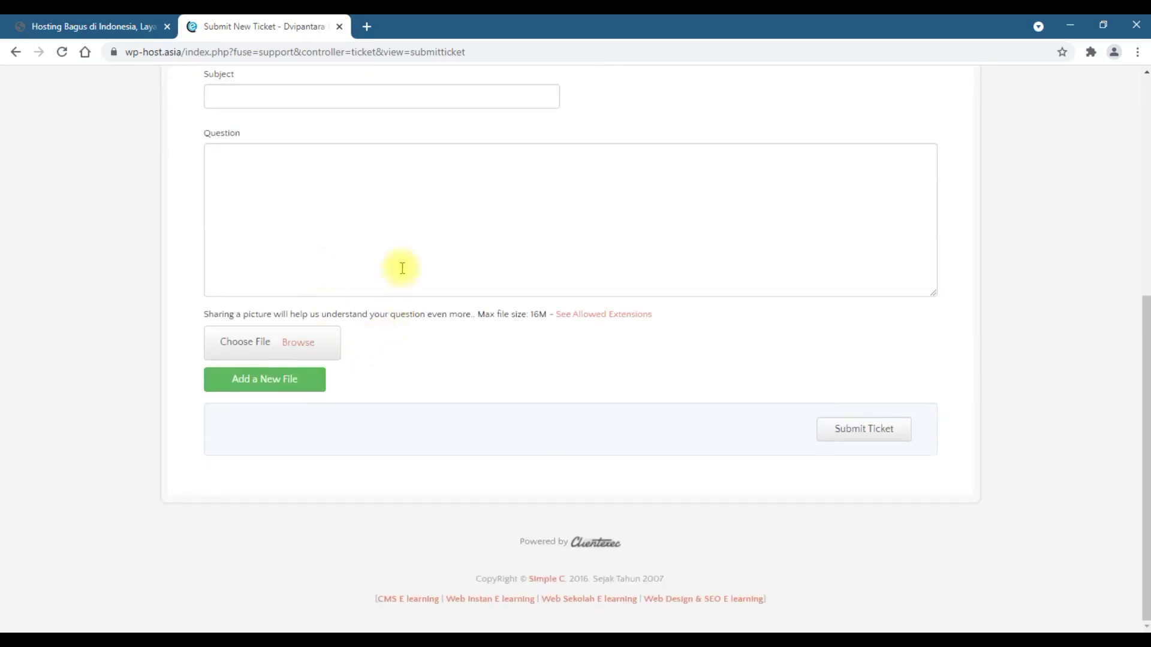
scroll(456, 330, "up", 3)
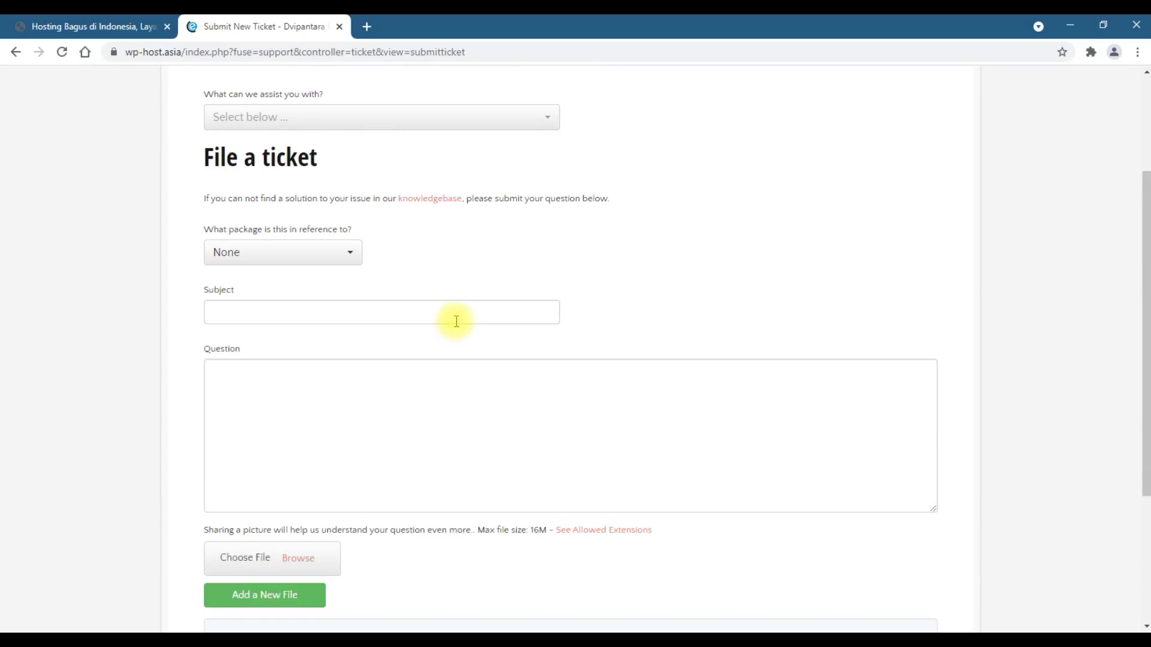
scroll(456, 321, "up", 3)
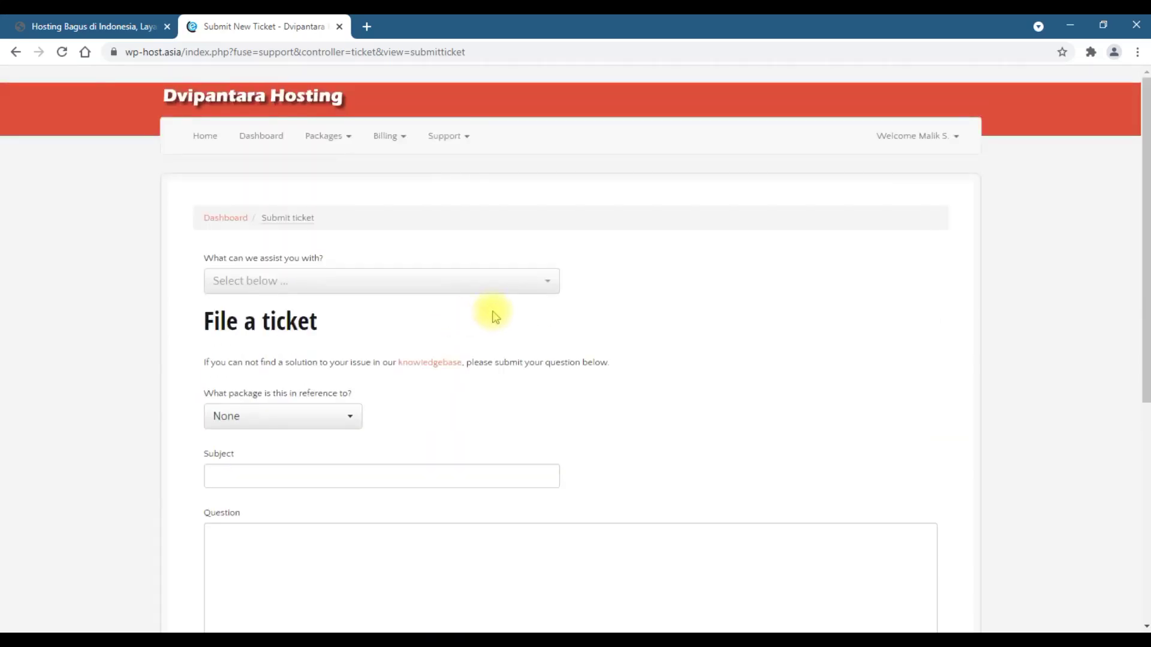